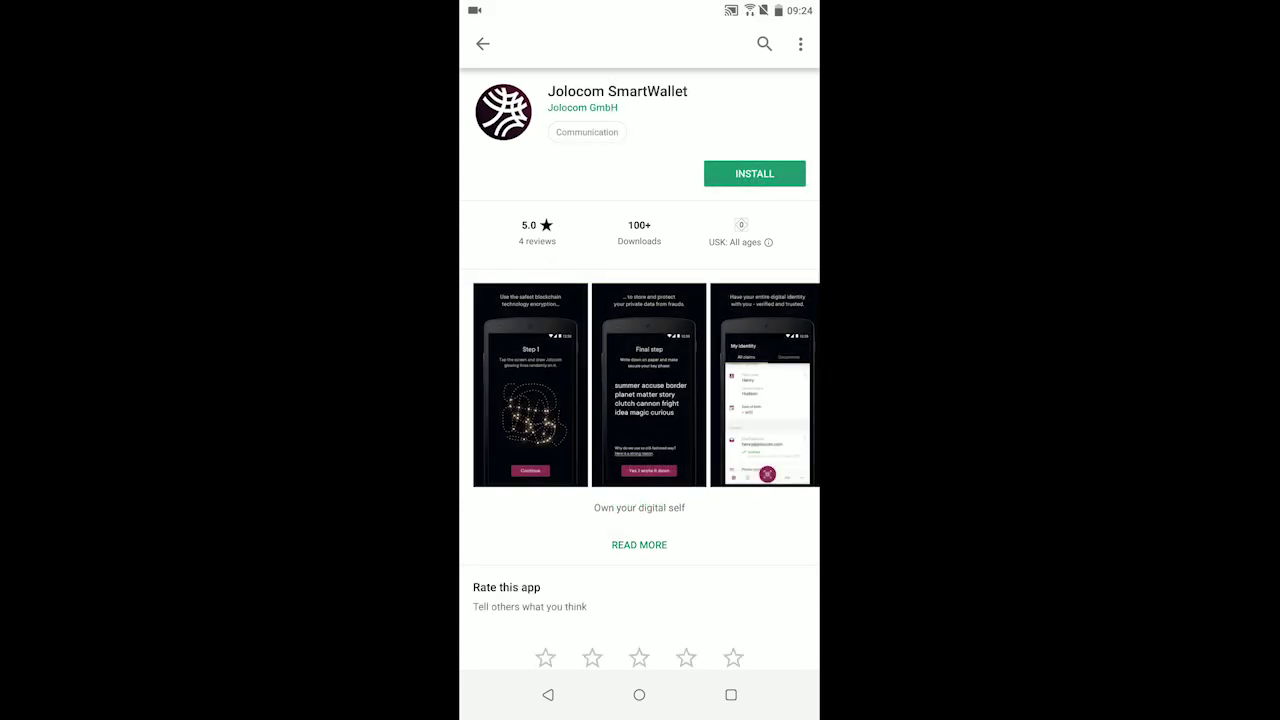
Install Jolocom SmartWallet from Google Play and launch it to the 'Your Jolocom Wallet' welcome slide
left_click(754, 173)
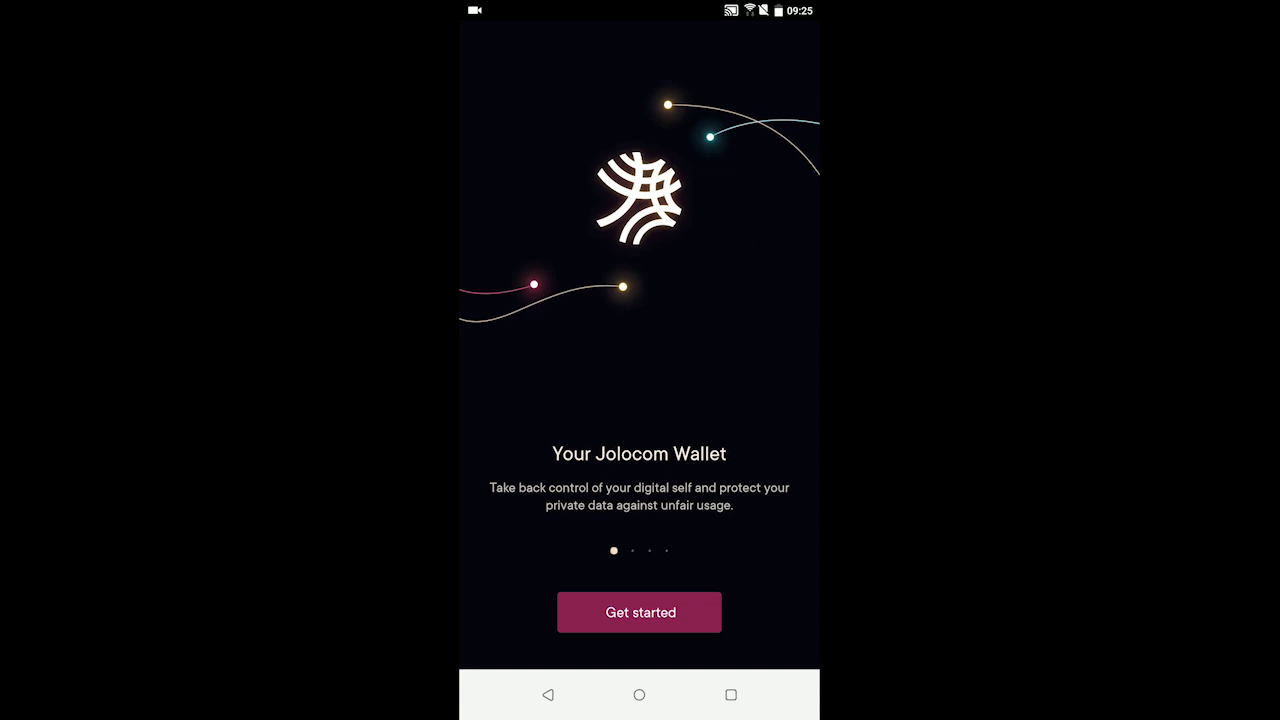
Start the new wallet setup and enter the wallet password in both password fields
left_click(639, 612)
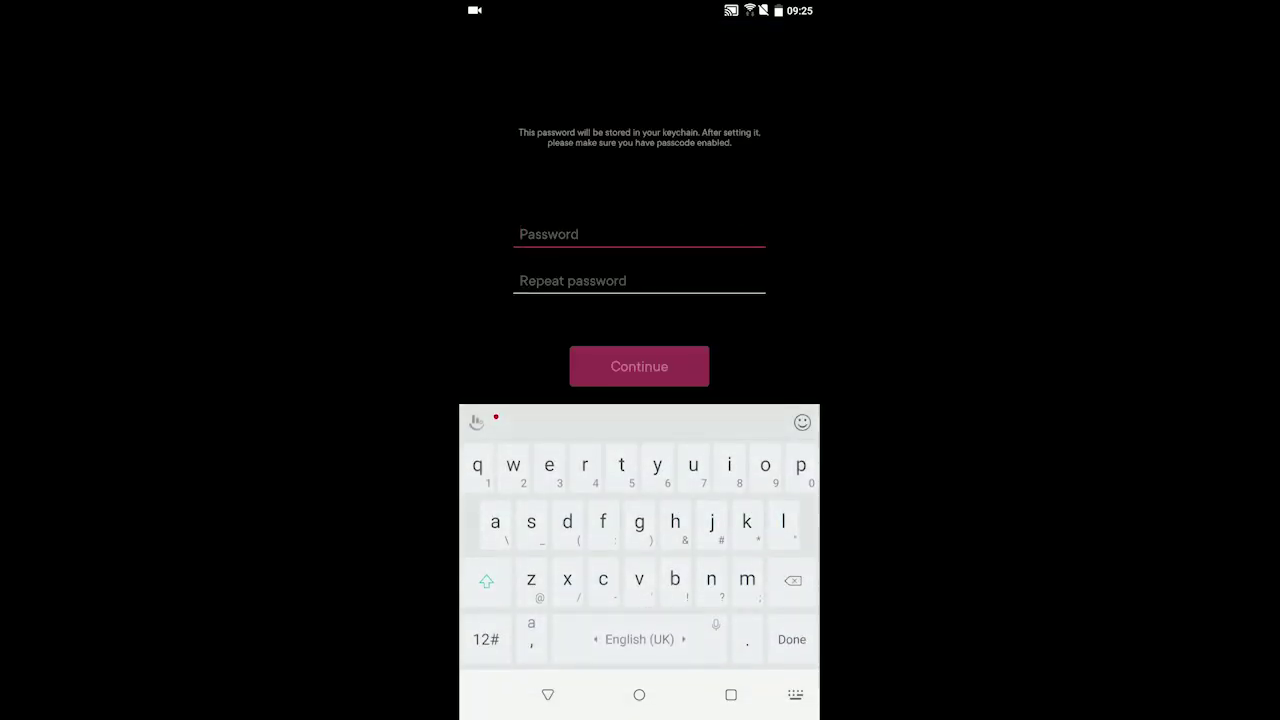
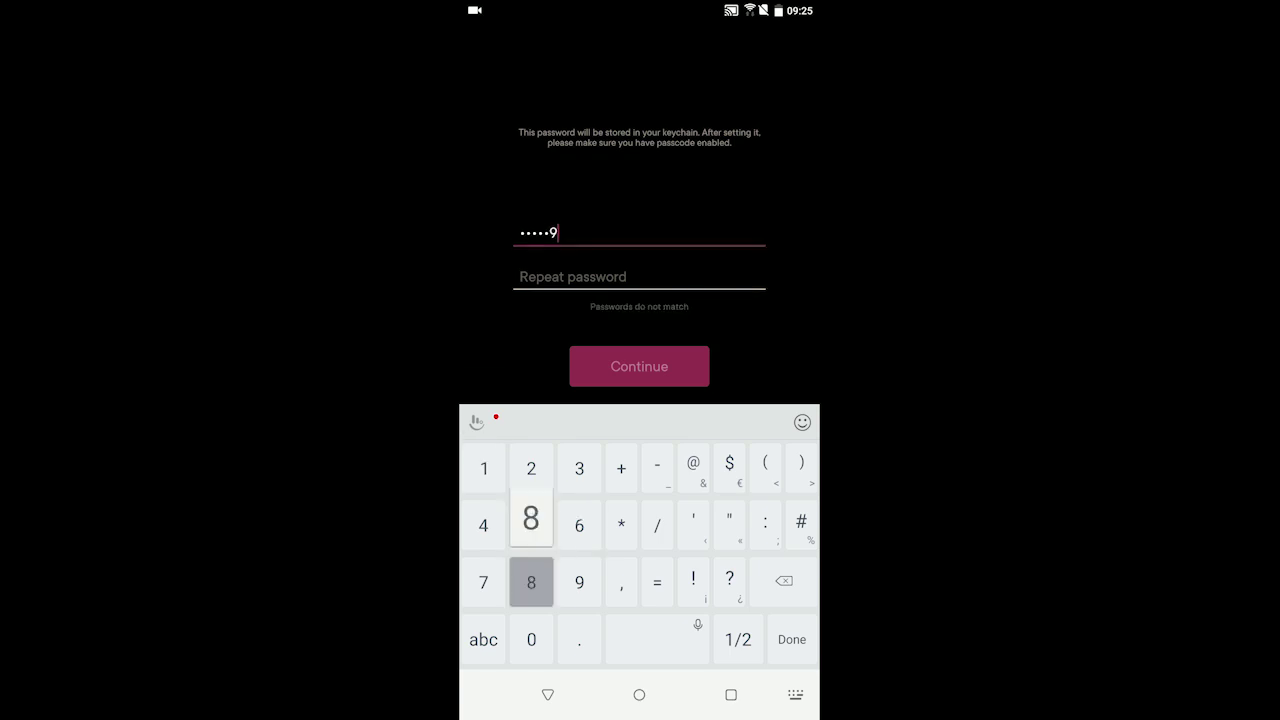
left_click(639, 281)
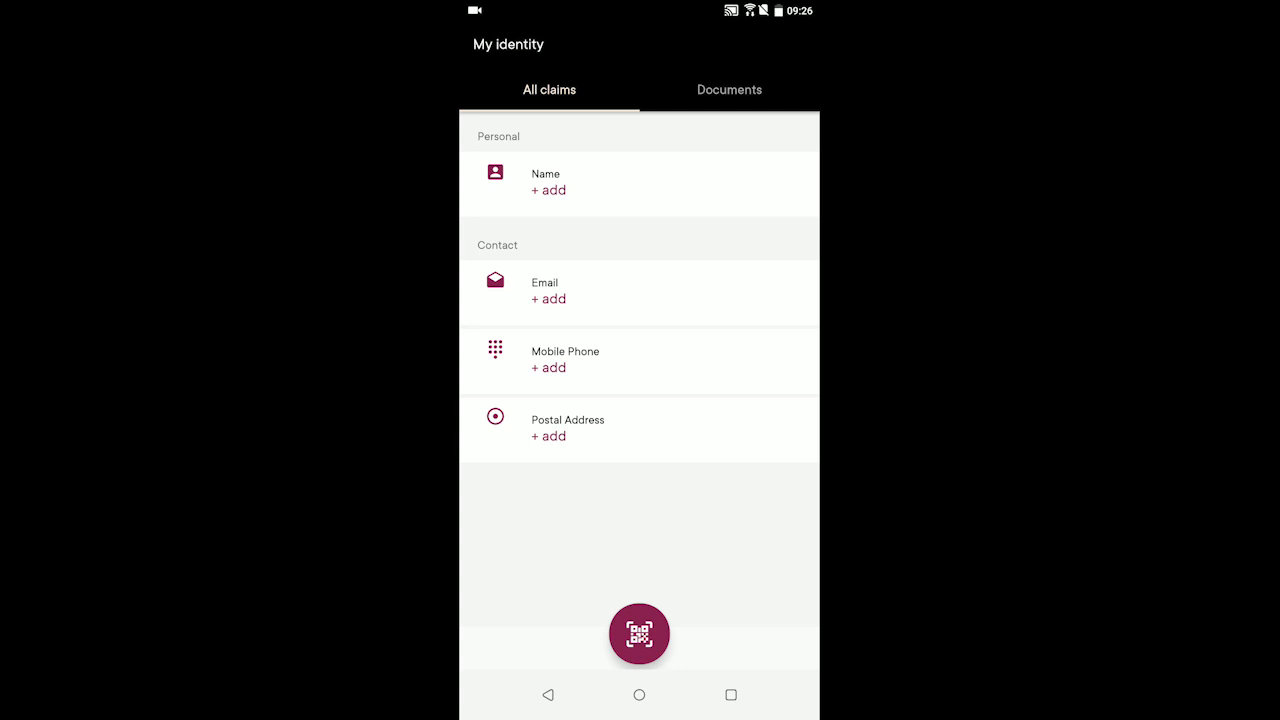
Add a Name claim with the user's given name and family name
left_click(548, 190)
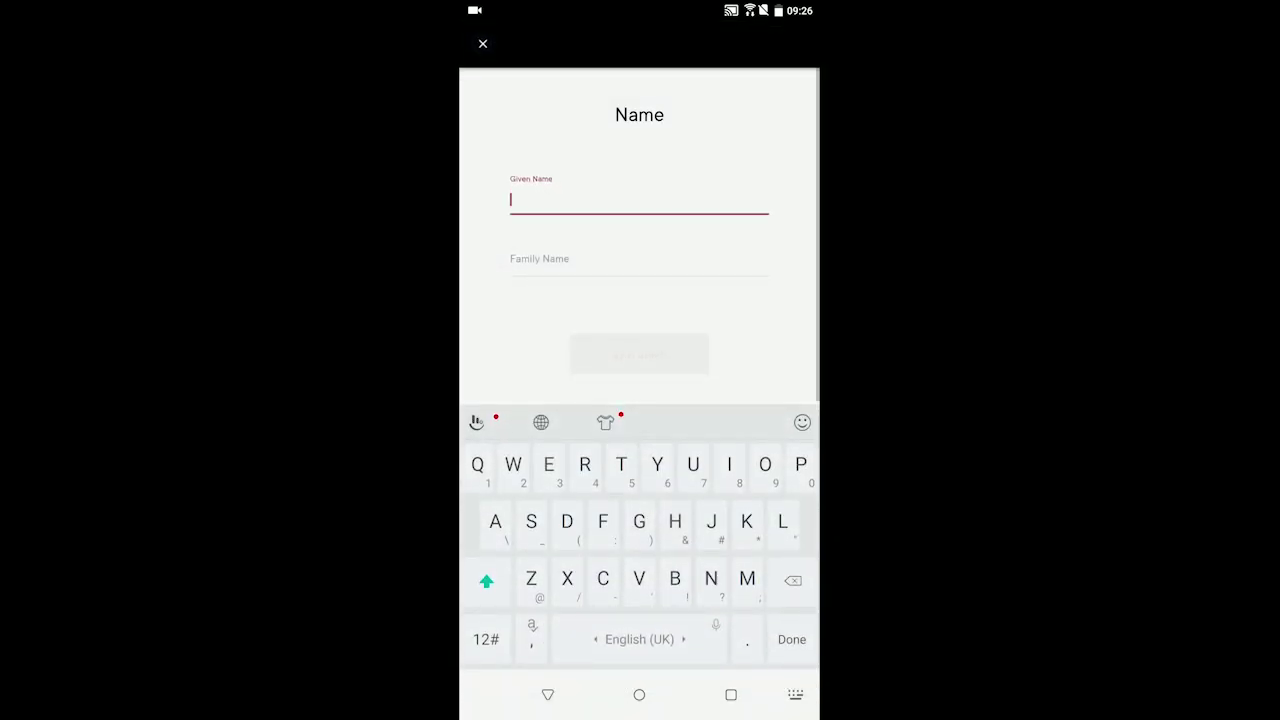
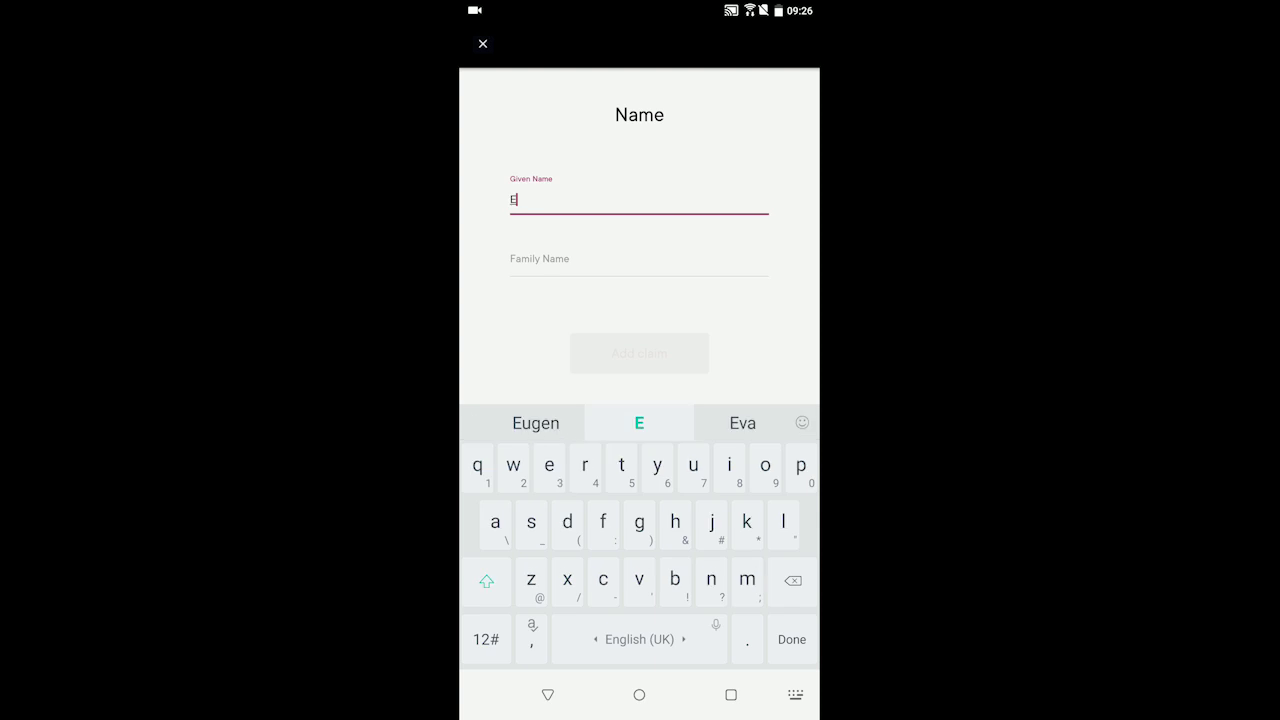
key("Return")
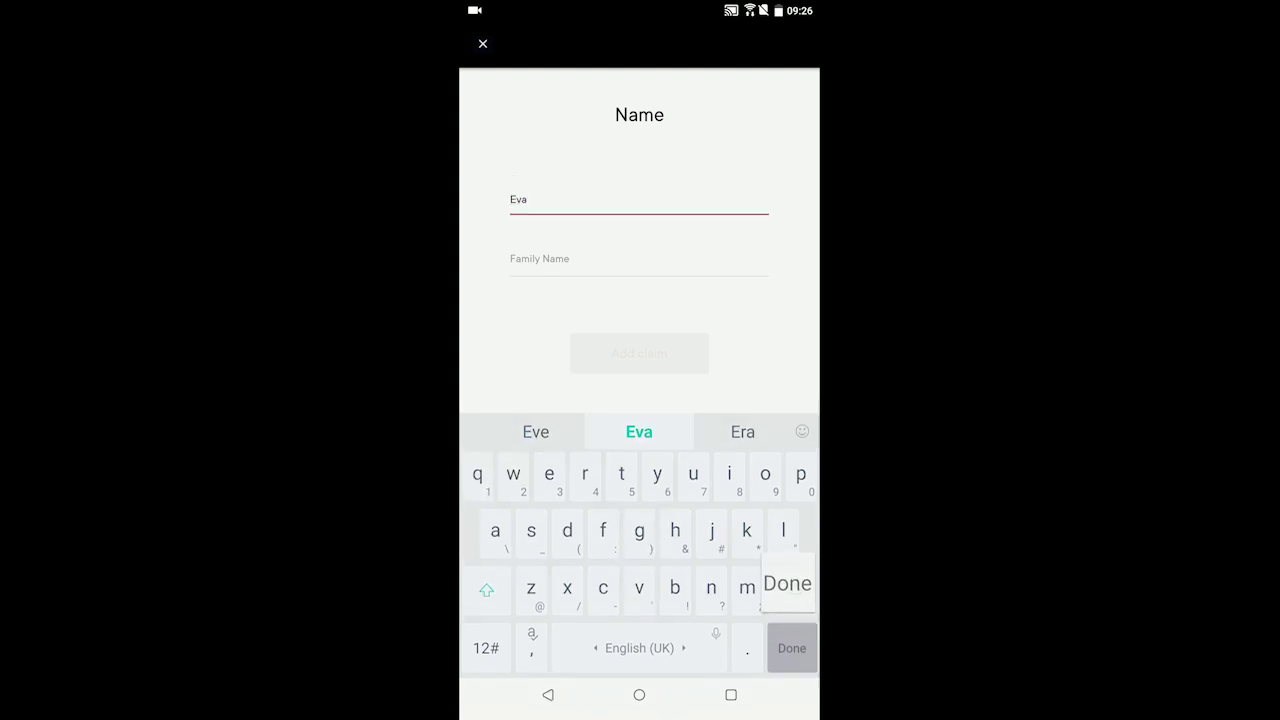
left_click(600, 260)
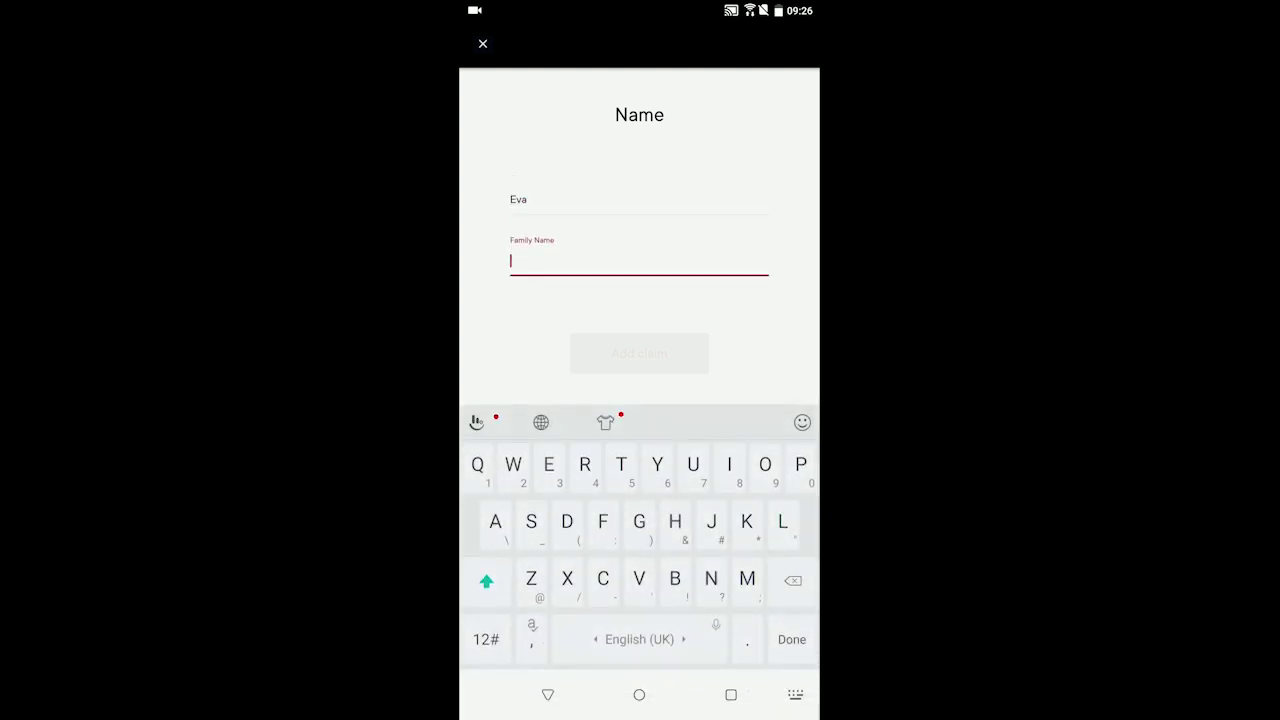
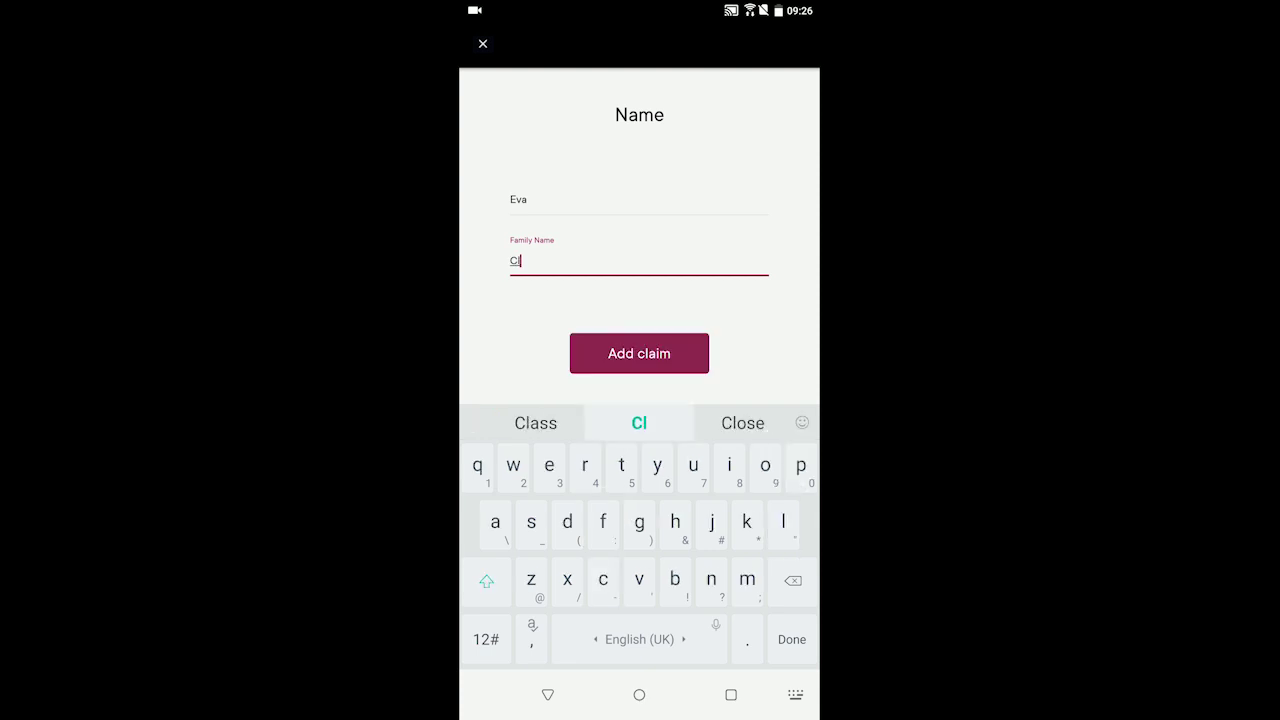
key("Return")
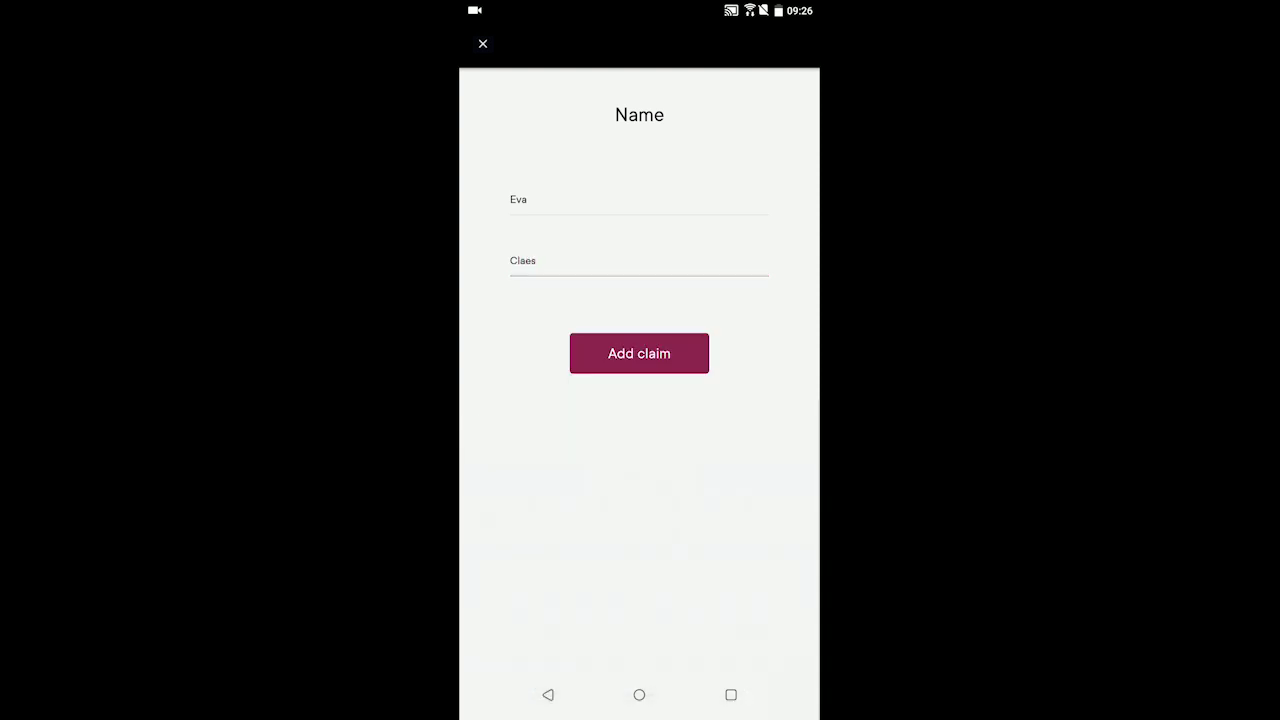
left_click(639, 353)
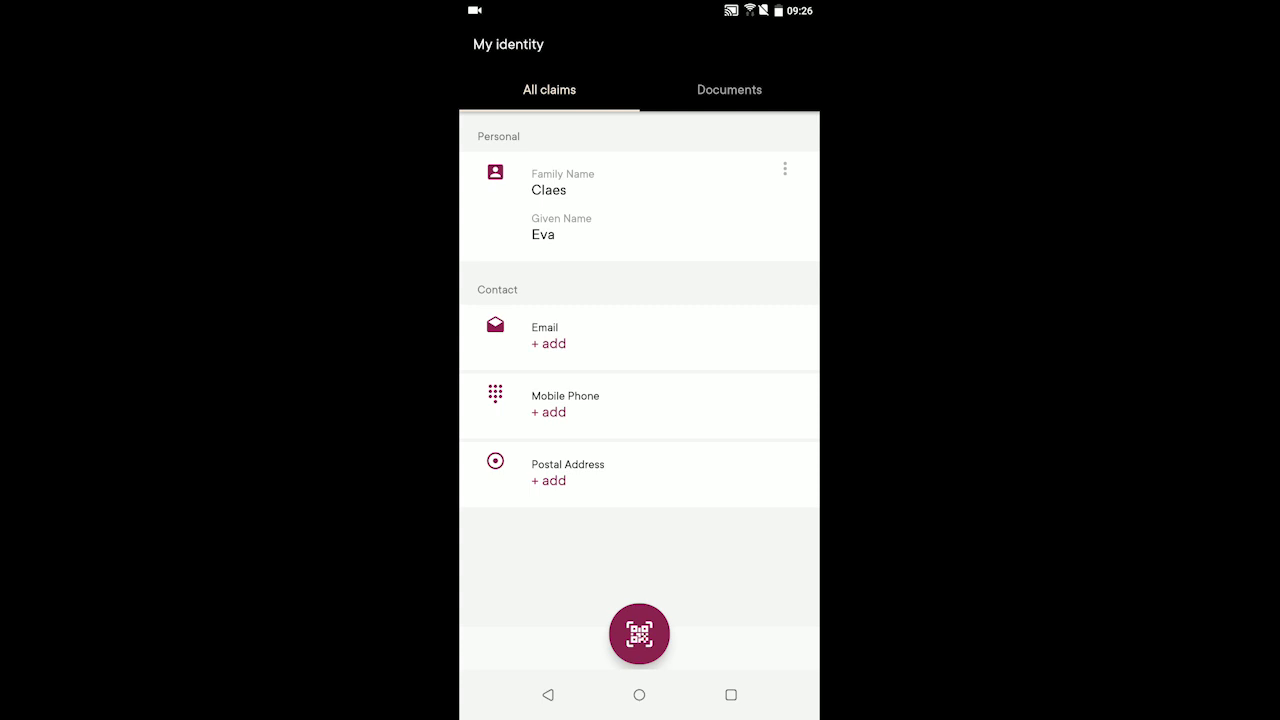
Add an Email claim with the user's Hotmail e-mail address
left_click(548, 343)
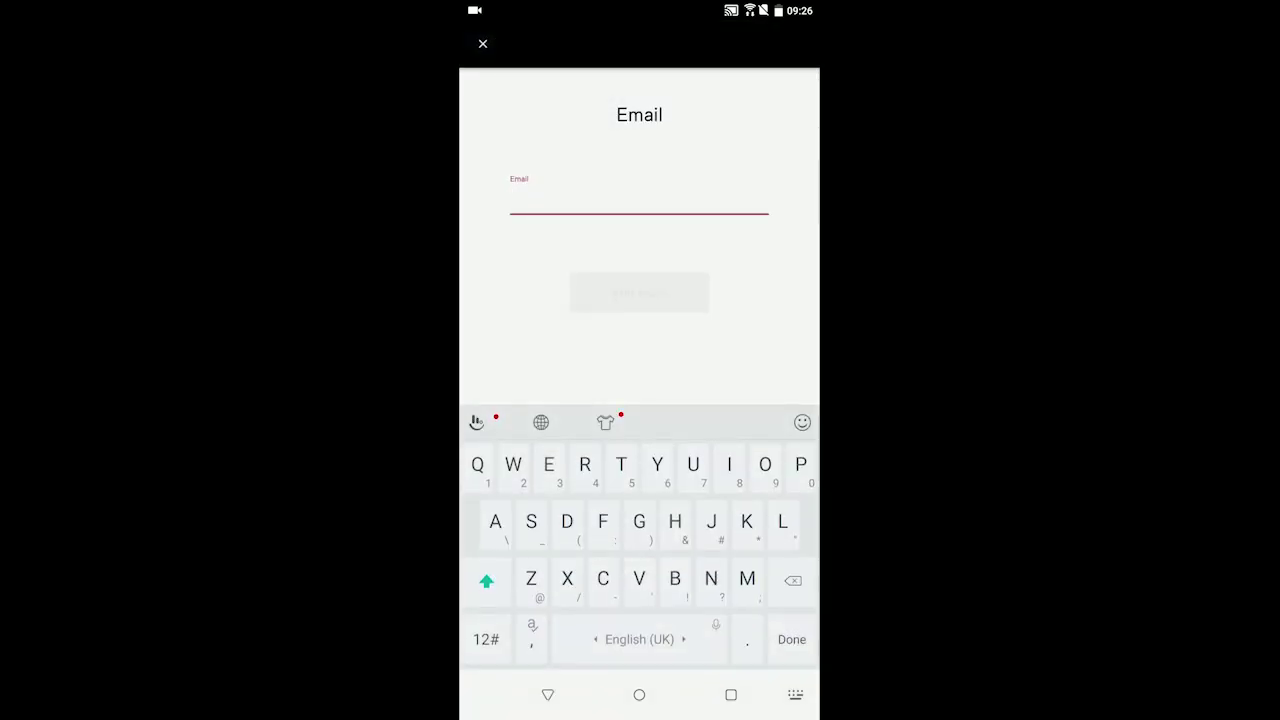
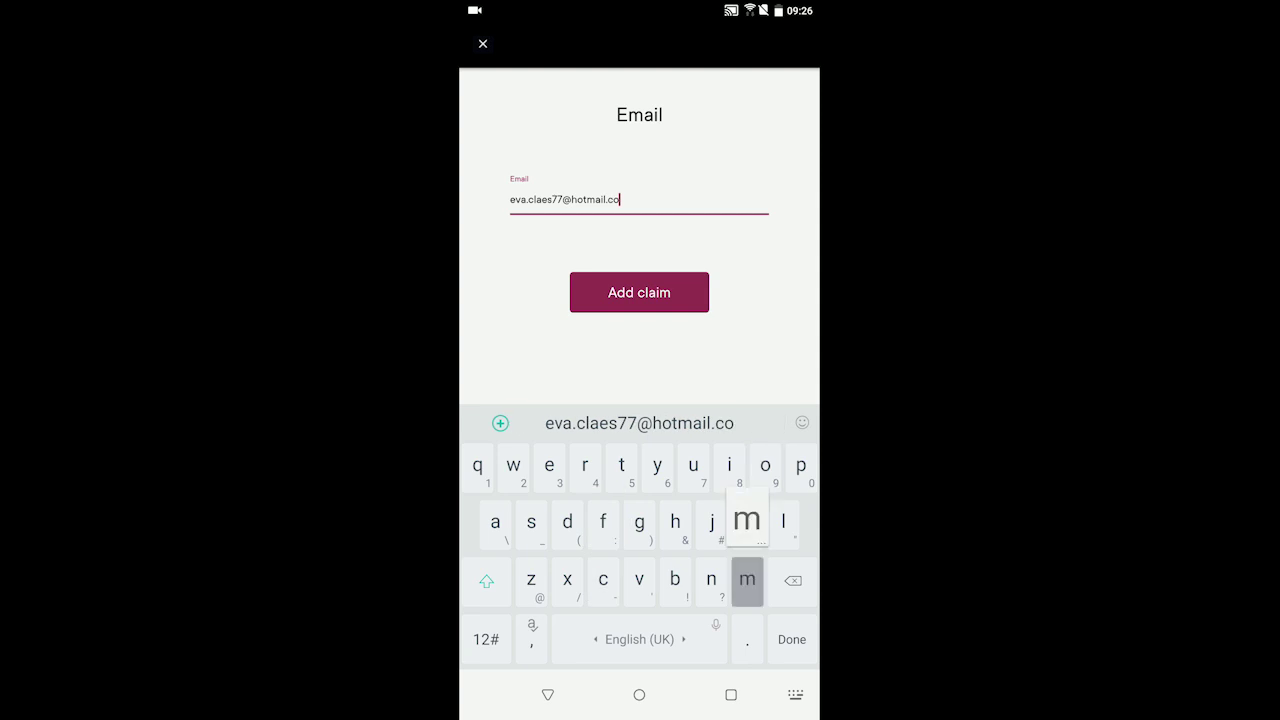
key("Return")
left_click(639, 292)
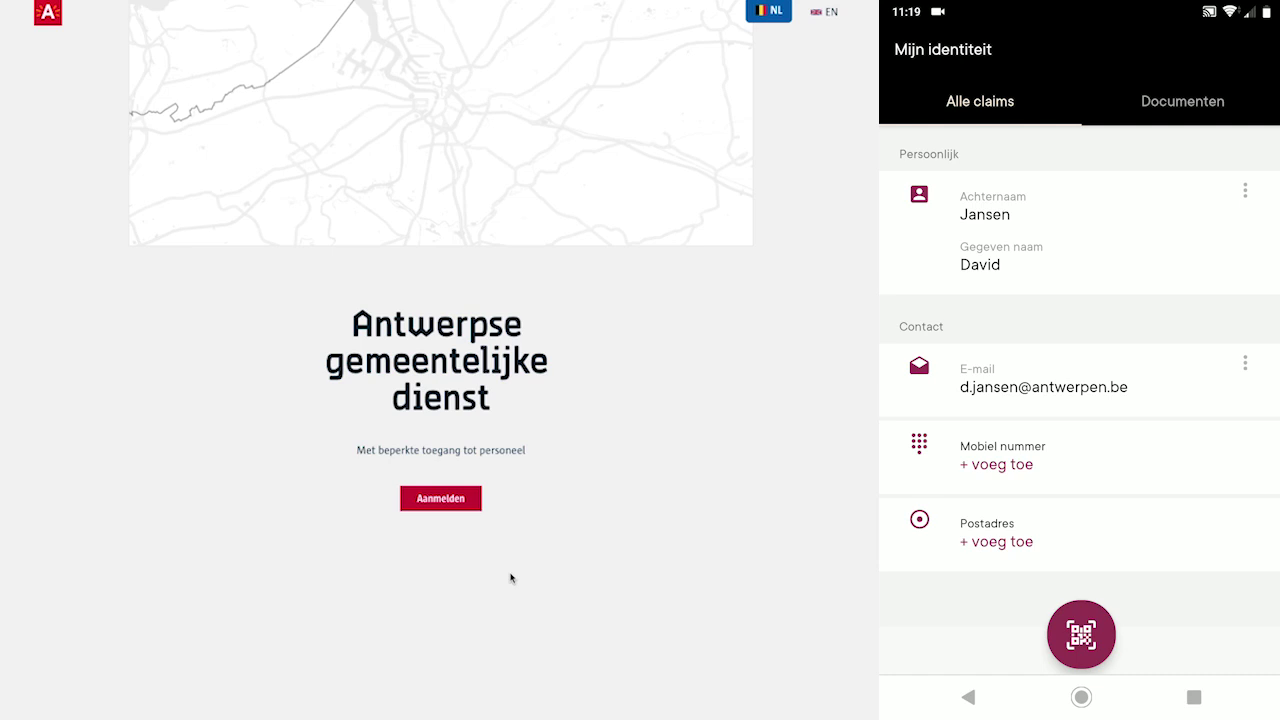
Sign in with Aanmelden to reach the blank Identiteitskaart uitgeven form
left_click(457, 512)
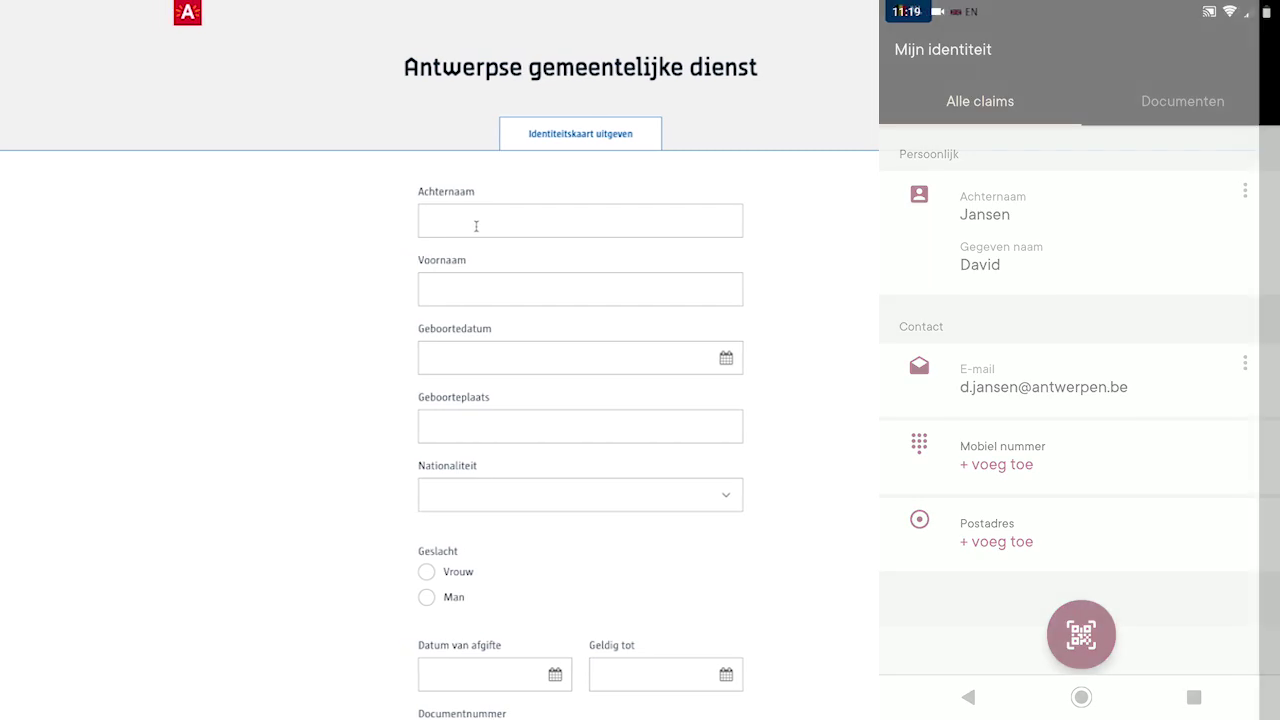
Enter the surname and first name, and set the birth date to 7 July 1987
left_click(431, 222)
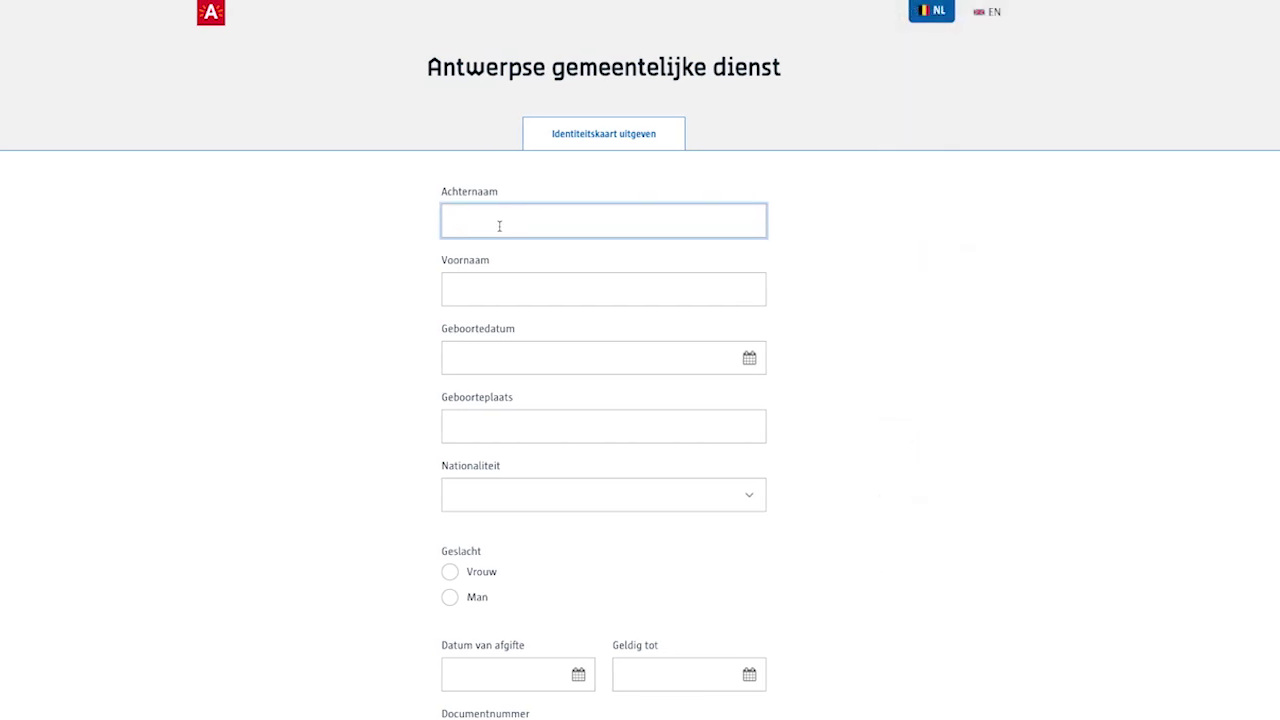
left_click(603, 289)
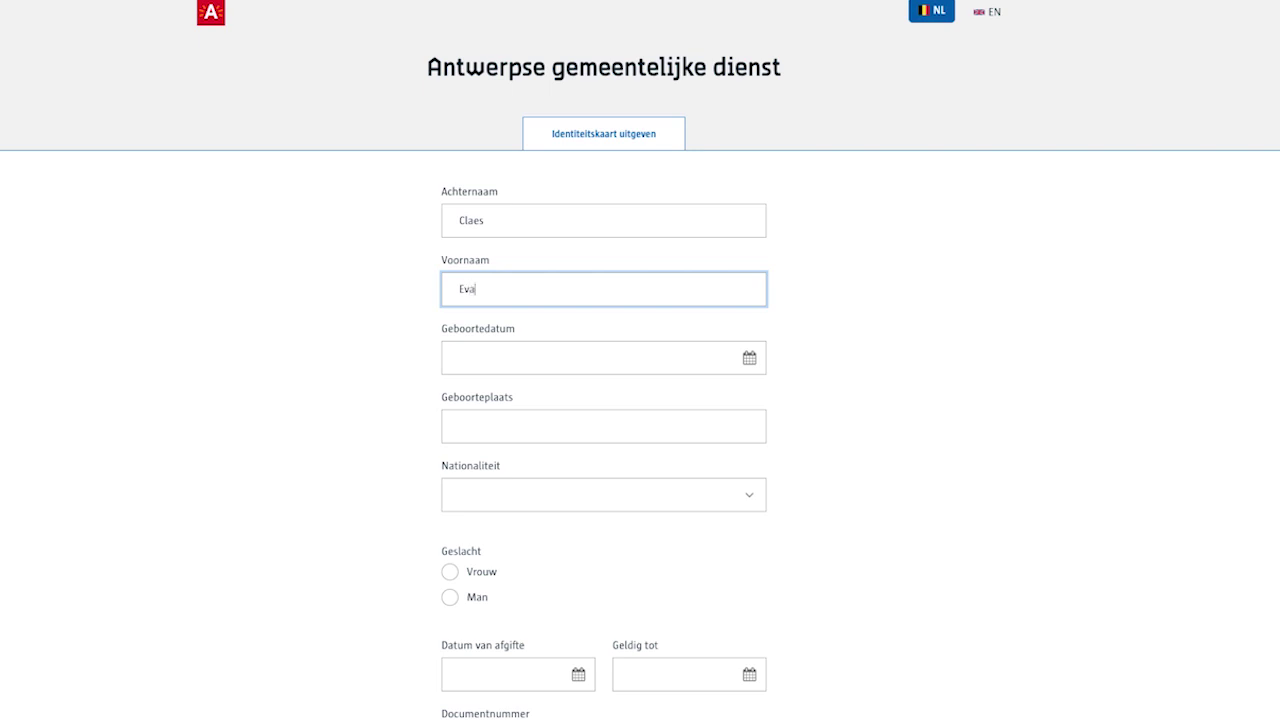
left_click(749, 357)
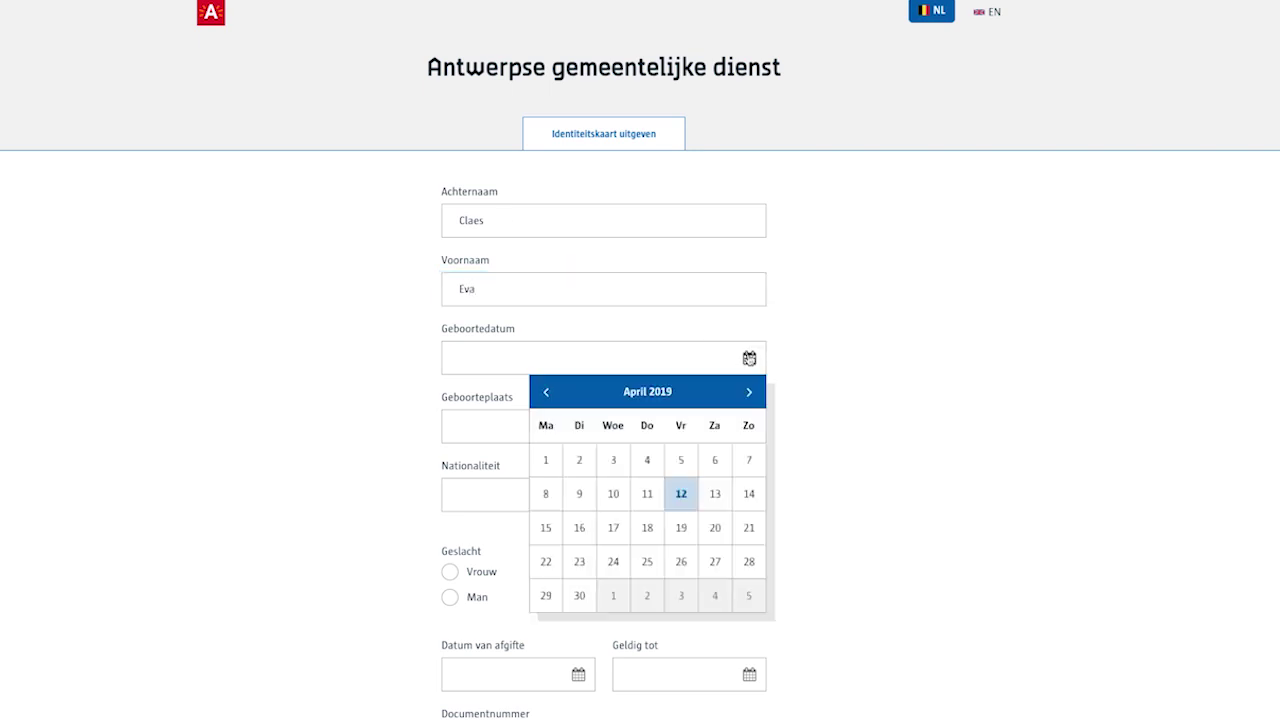
left_click(678, 392)
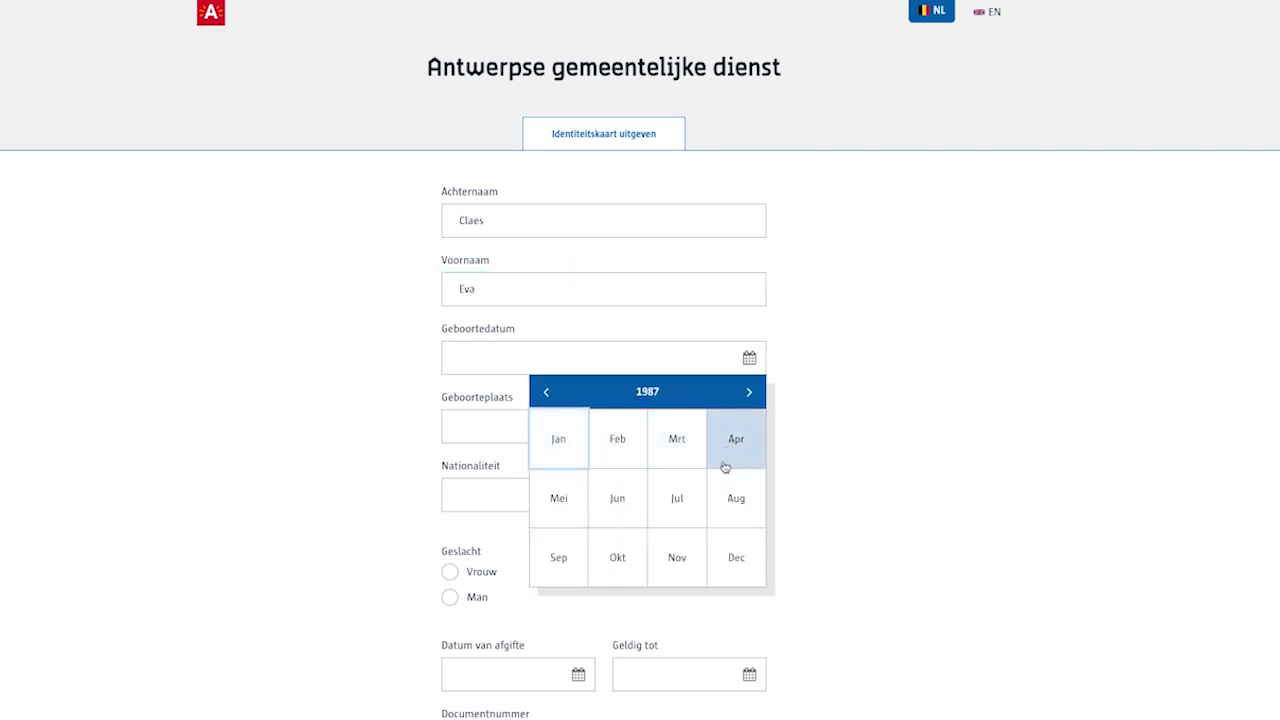
left_click(700, 497)
left_click(579, 494)
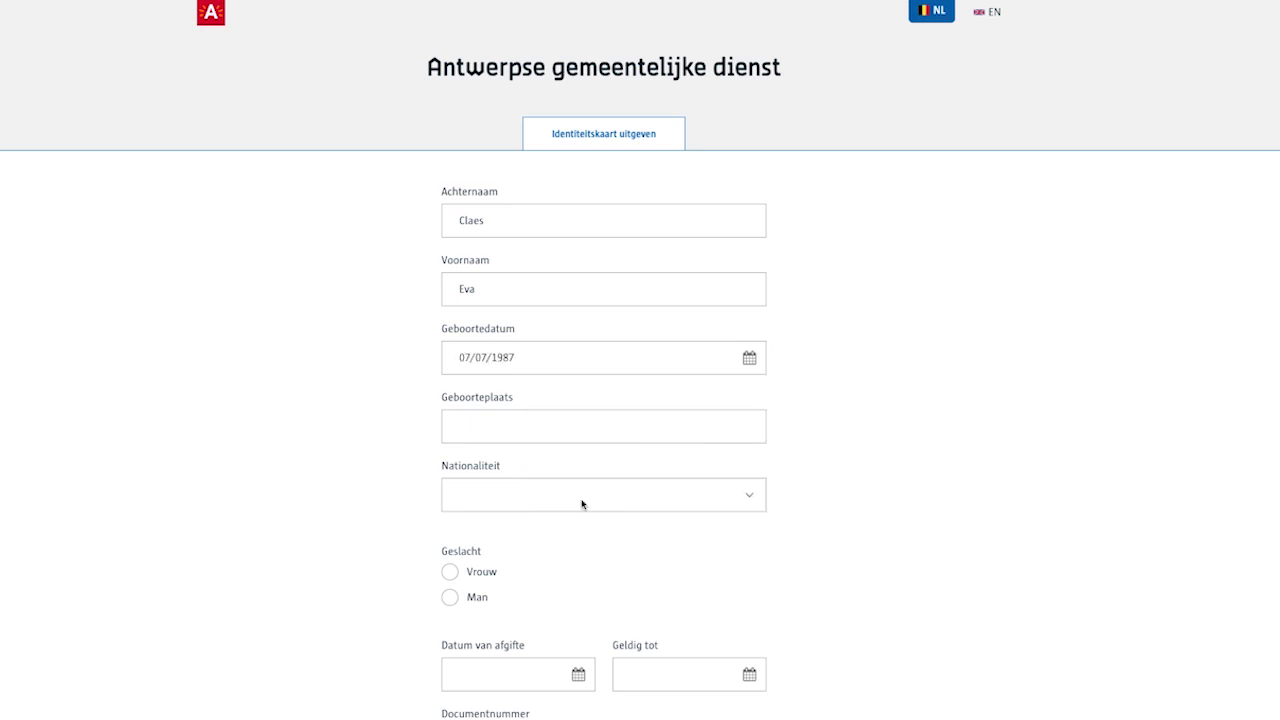
Set birthplace 'Antwerp, Belgium', nationality Belgium and gender Vrouw
left_click(577, 432)
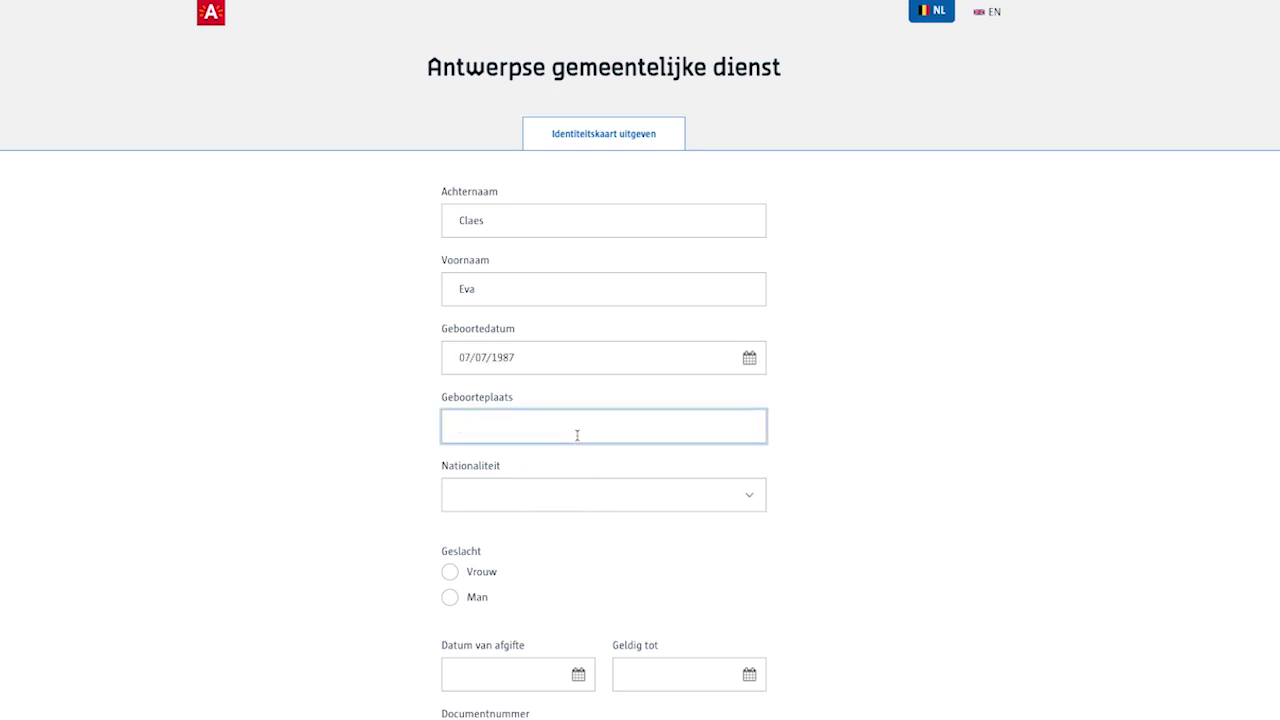
type("Antwerp, Belgium")
left_click(581, 495)
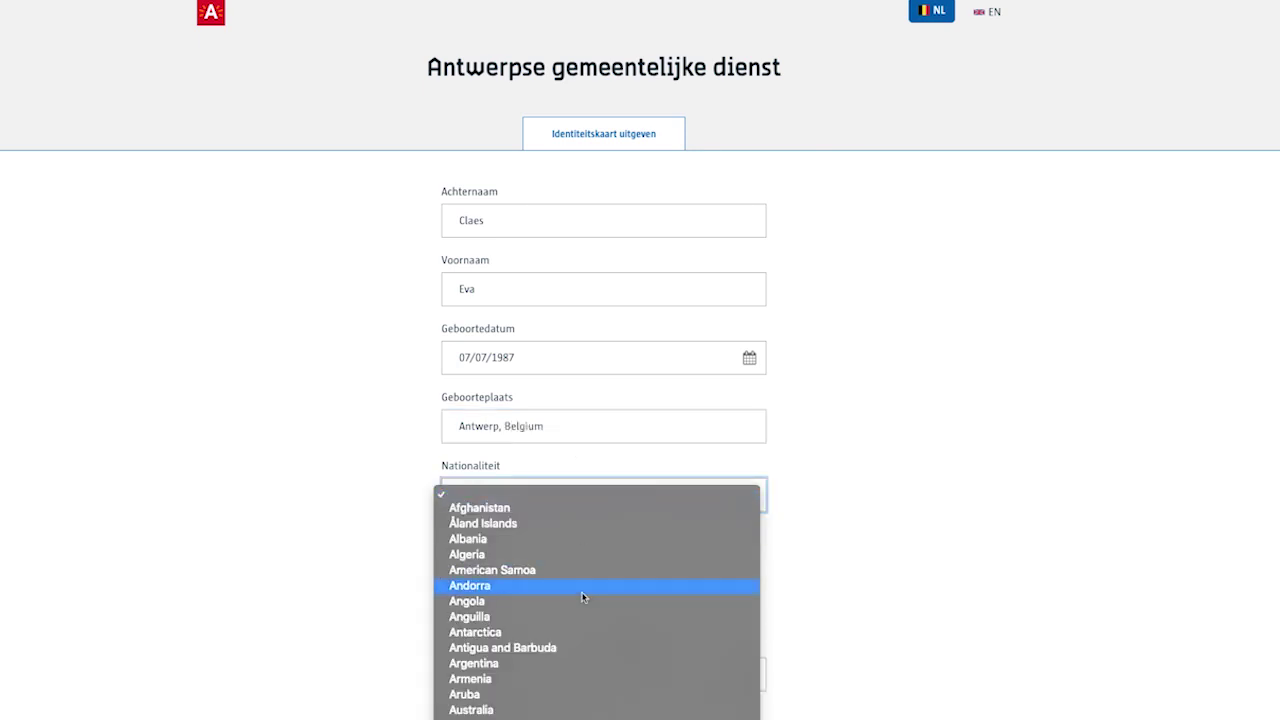
scroll(583, 597, "down", 8)
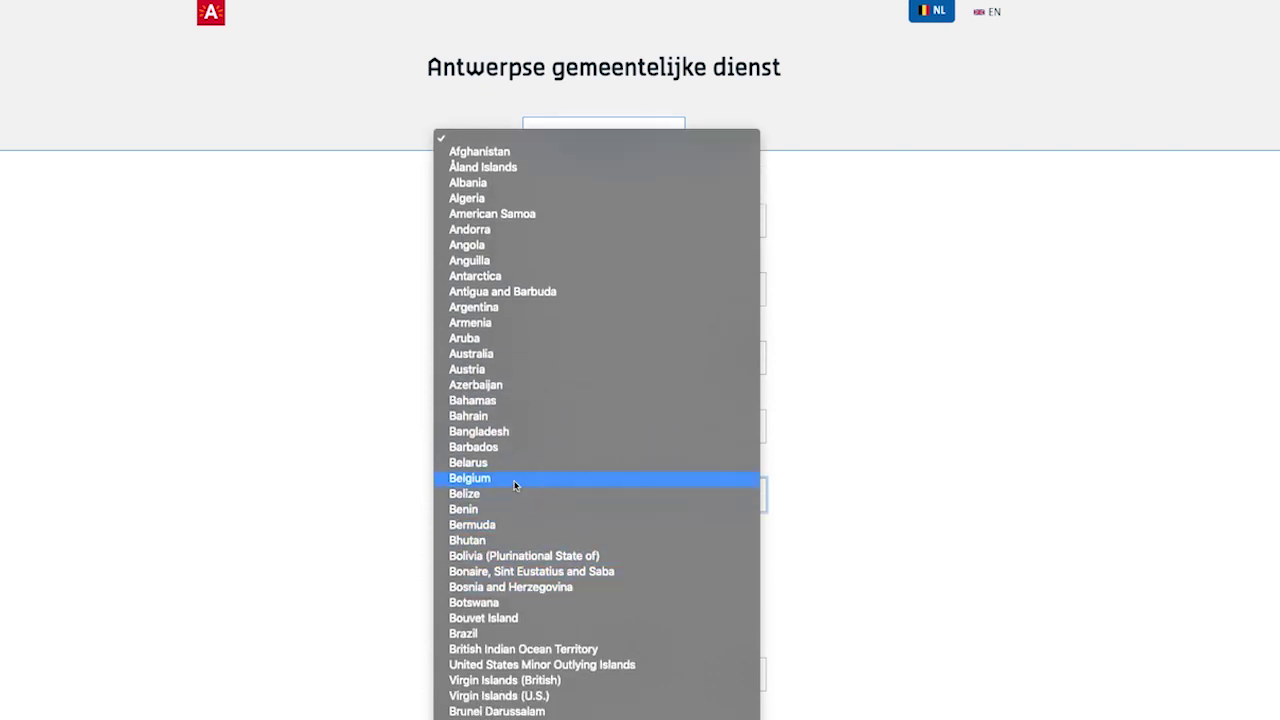
left_click(515, 485)
scroll(506, 591, "down", 5)
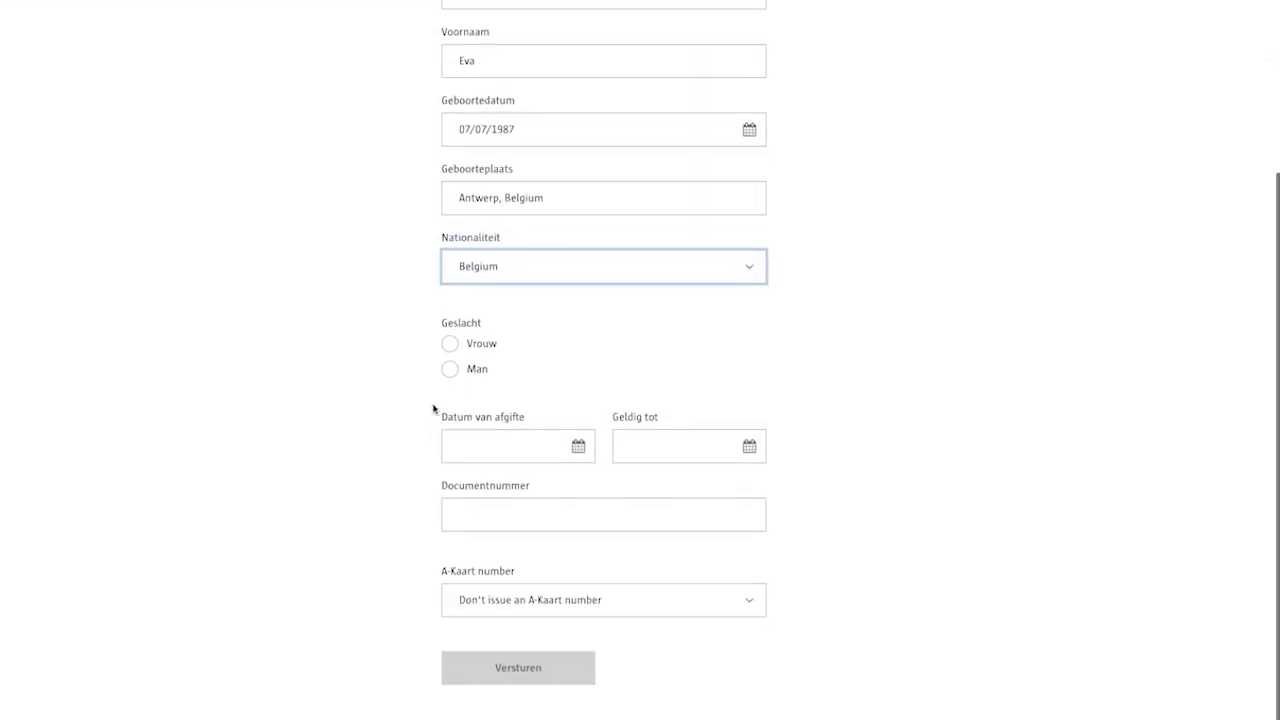
left_click(449, 343)
scroll(423, 494, "down", 1)
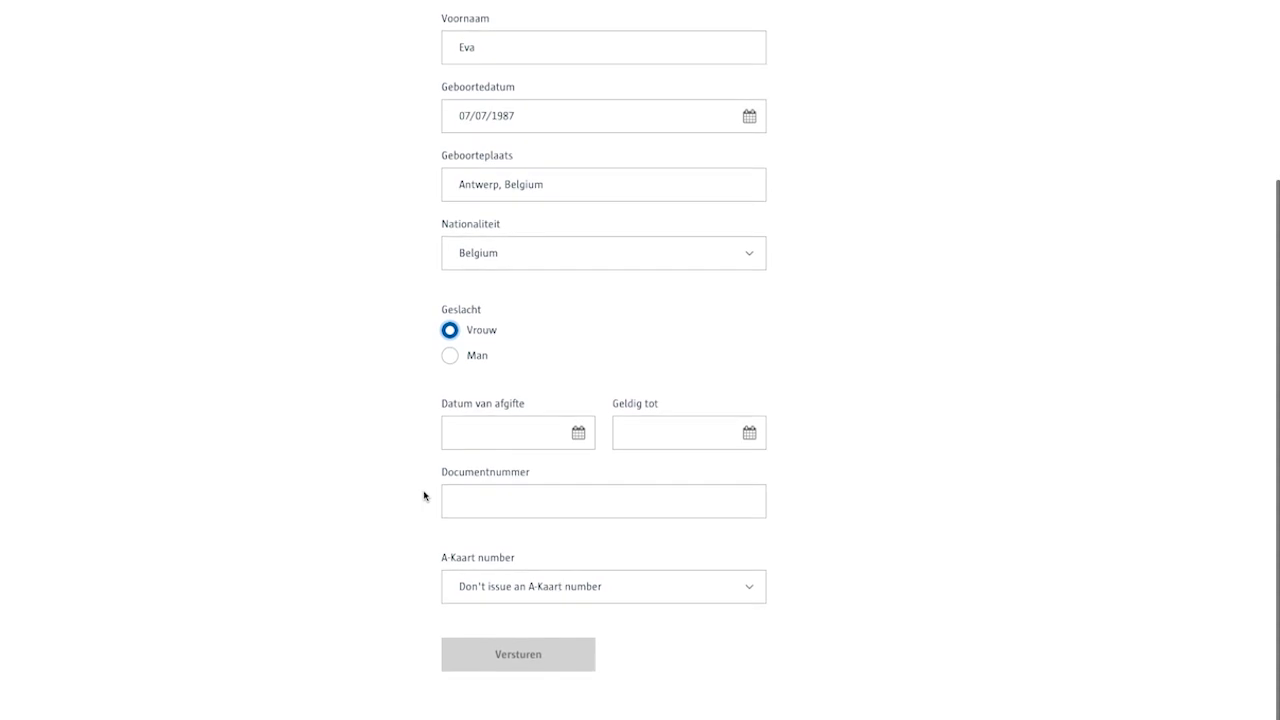
Set the issue date to 12/04/2019 and the valid-until date to 12/04/2025
left_click(578, 432)
left_click(540, 555)
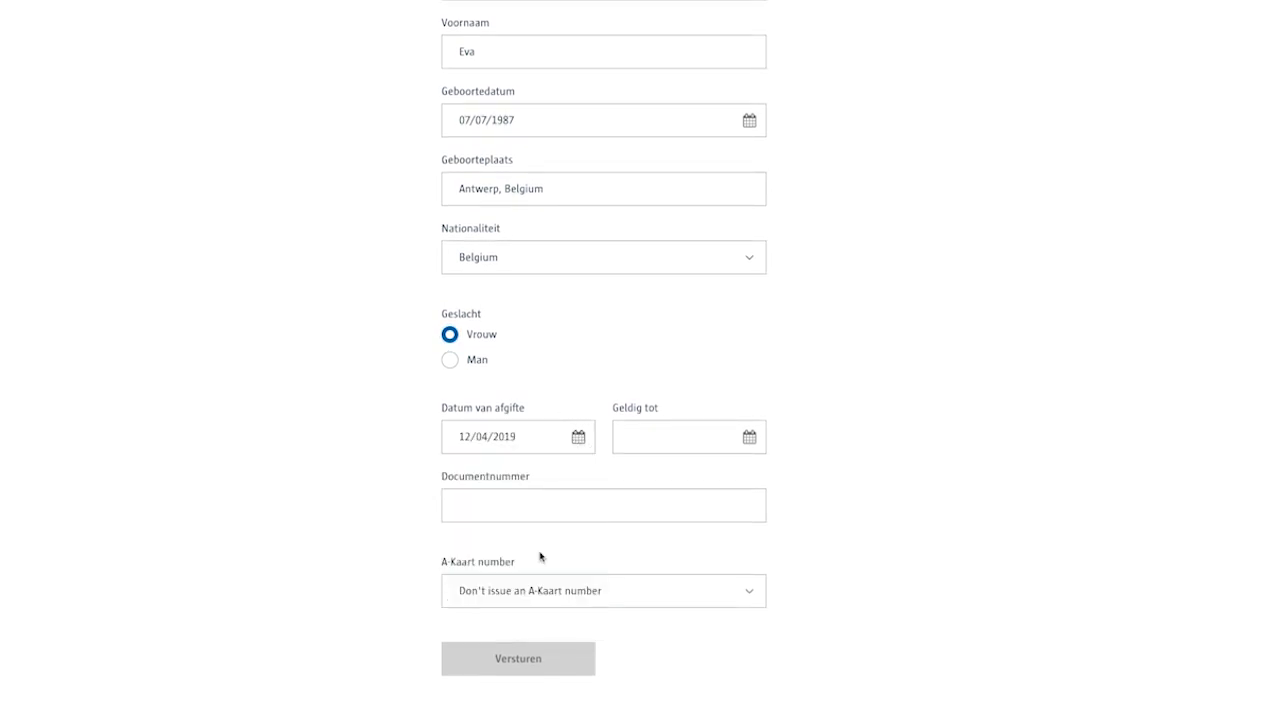
left_click(749, 437)
left_click(689, 470)
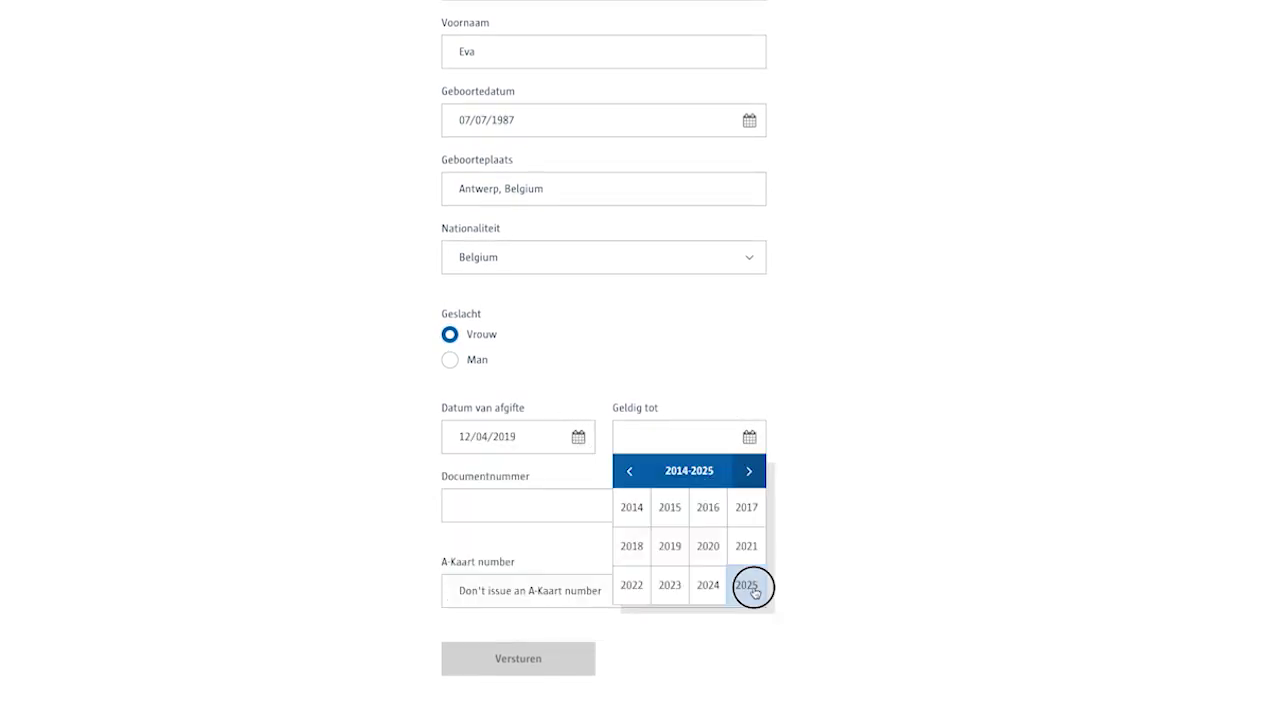
left_click(753, 591)
left_click(746, 512)
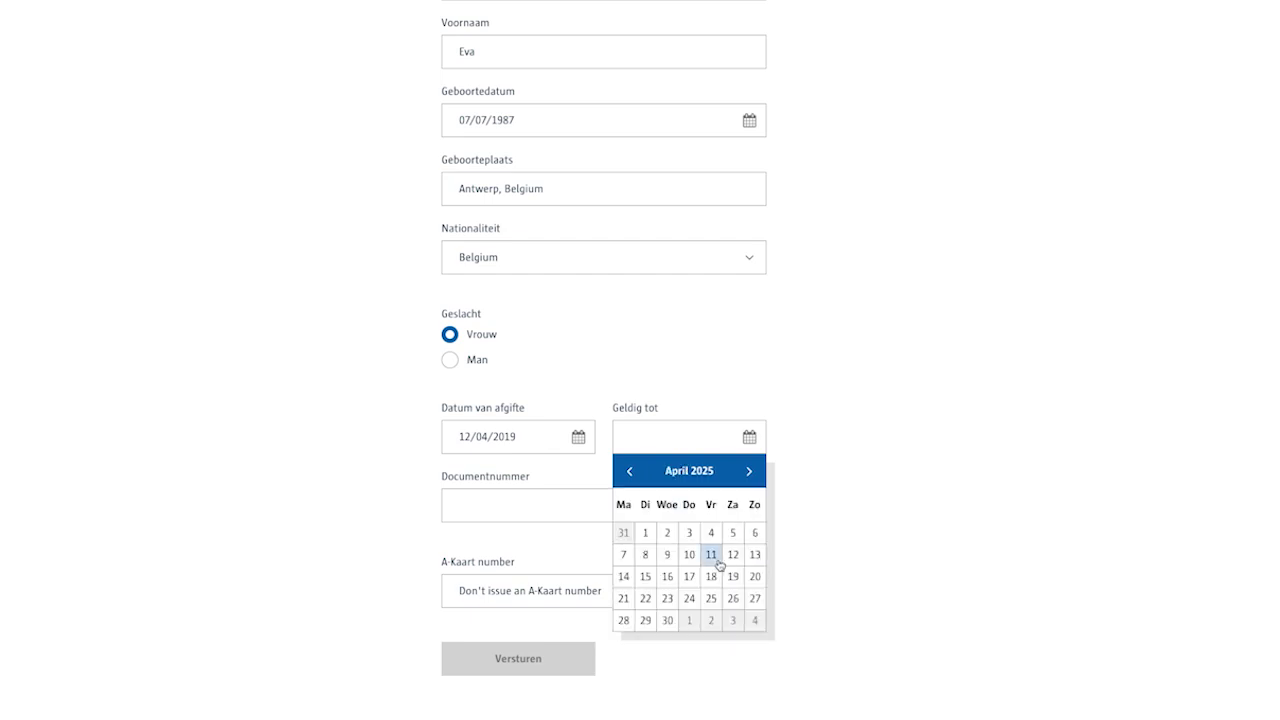
left_click(732, 555)
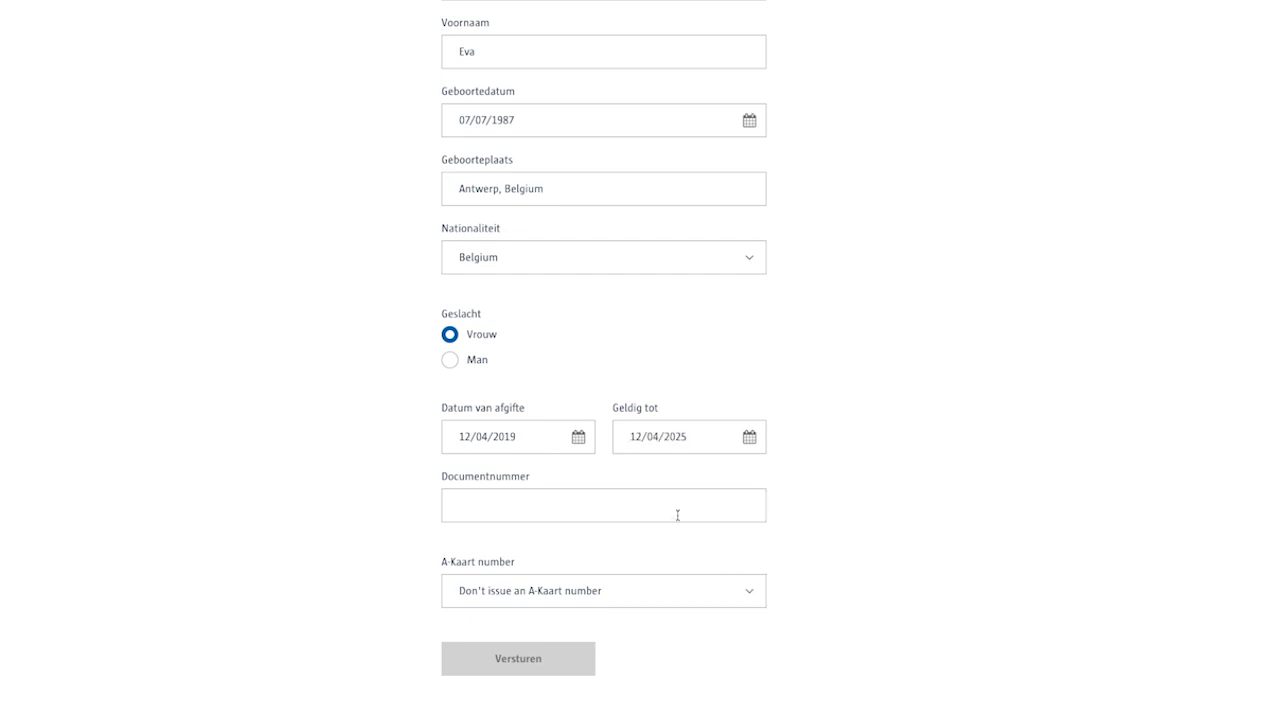
Enter the ID document number, choose an A-Kaart number and submit with Versturen
left_click(677, 515)
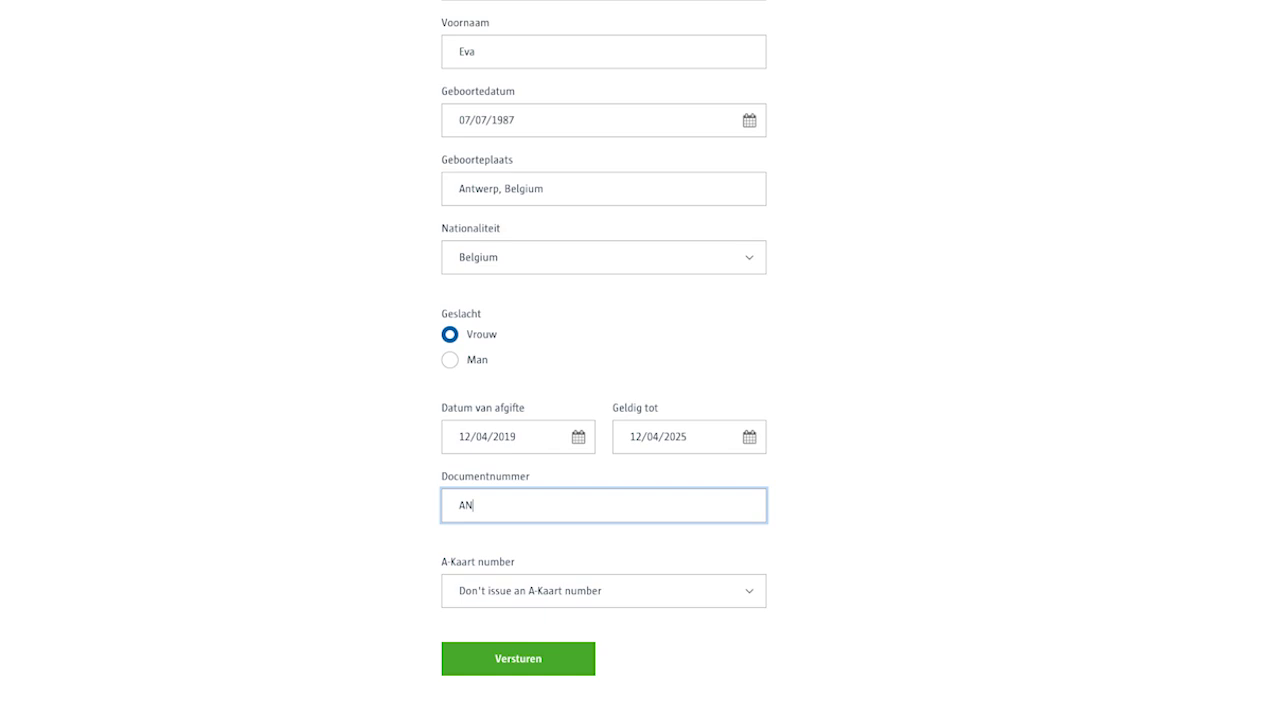
left_click(684, 590)
left_click(685, 667)
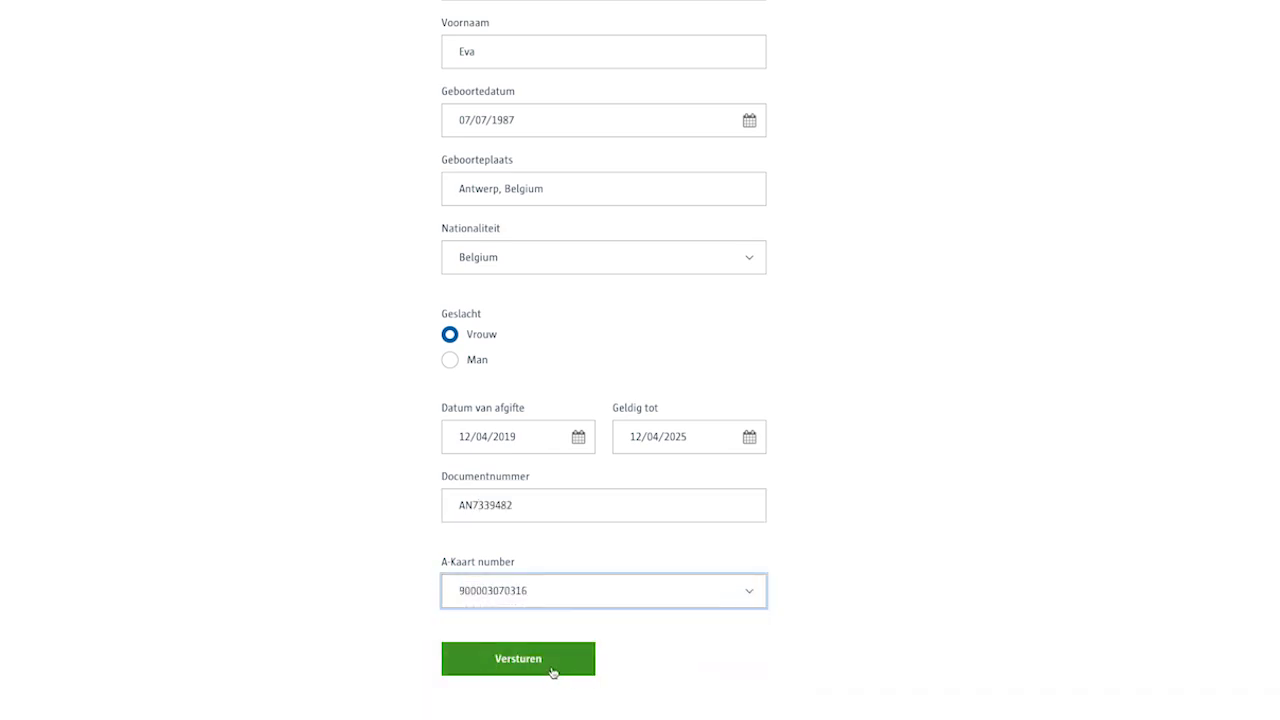
left_click(549, 670)
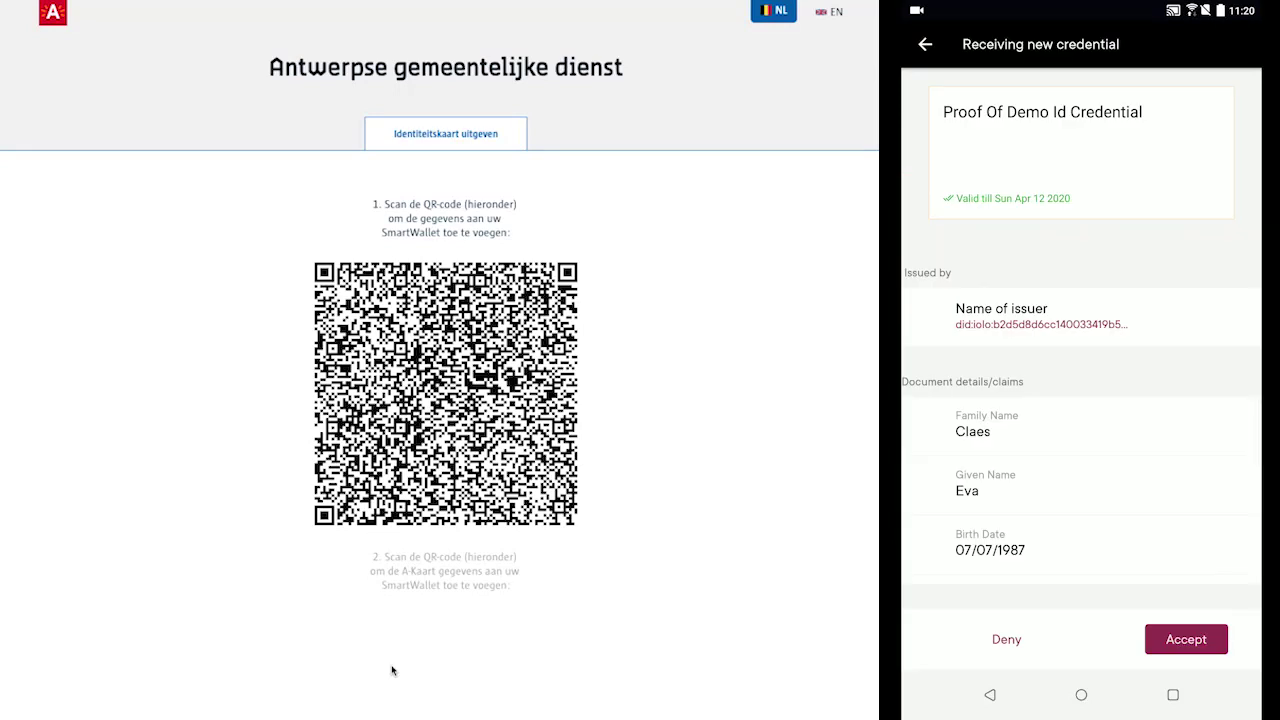
Scroll through the Proof Of Demo Id Credential claims in the wallet
scroll(1080, 480, "down", 2)
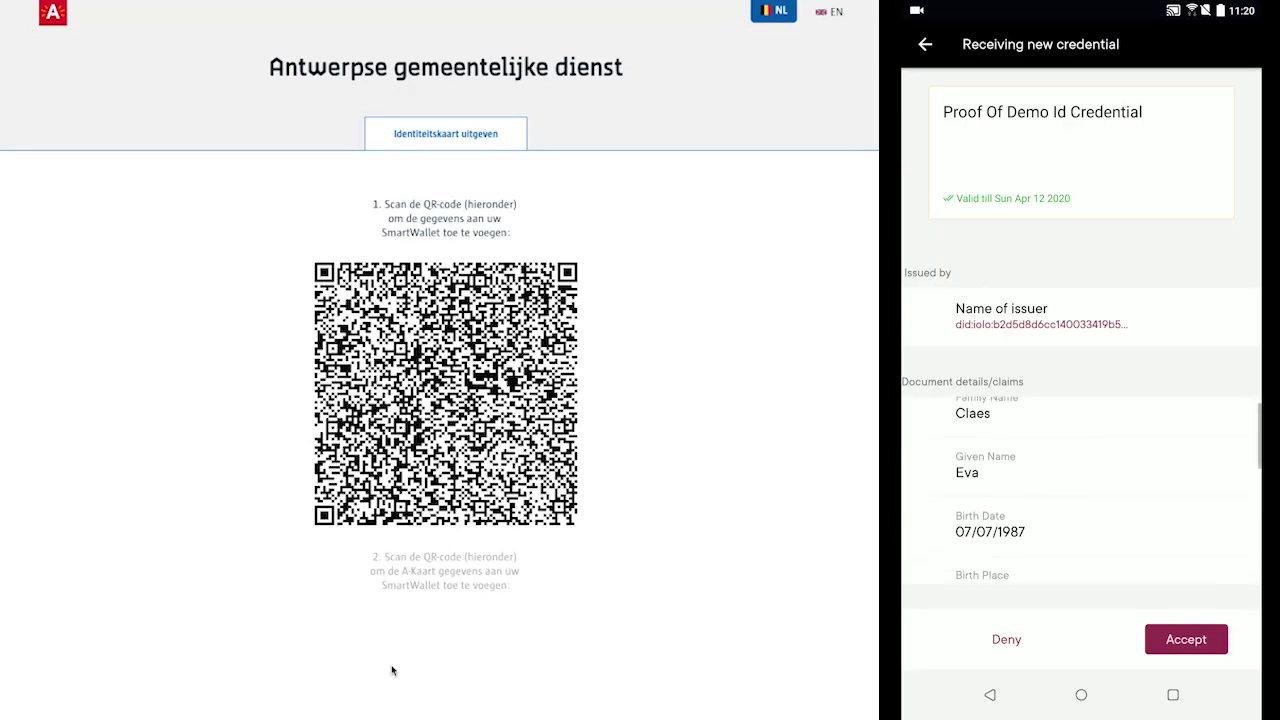
scroll(1080, 480, "down", 2)
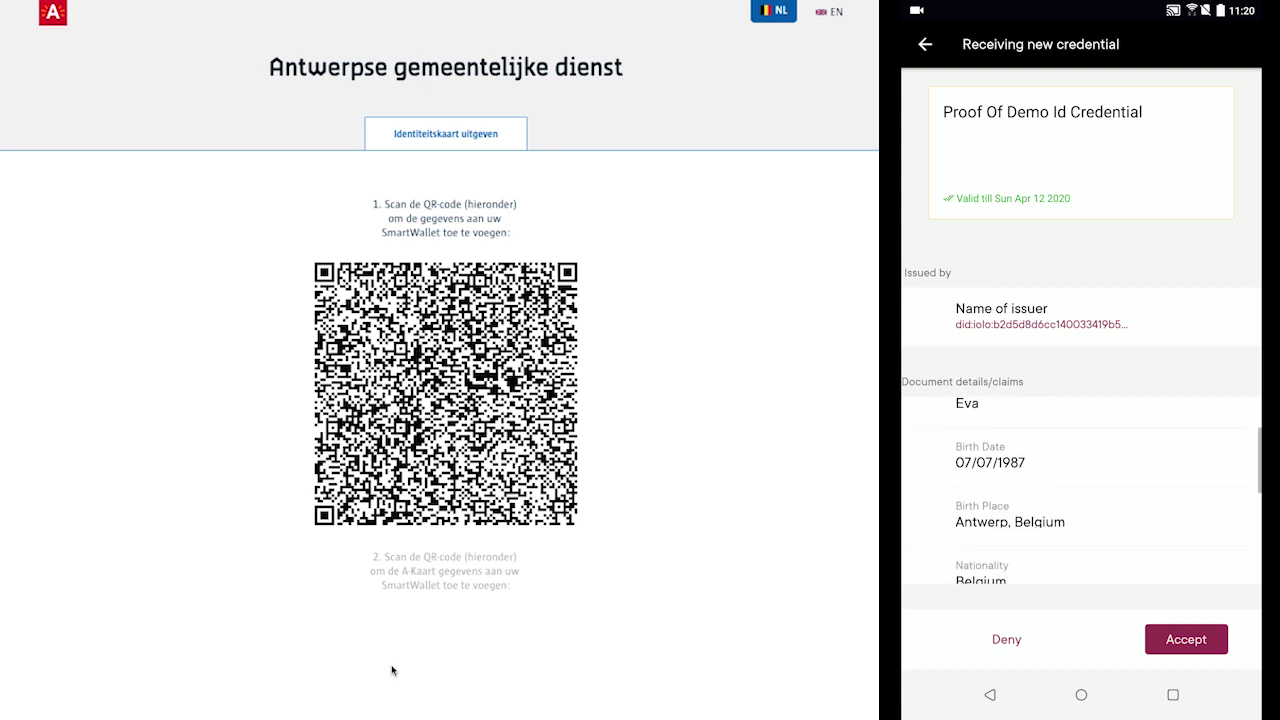
scroll(1080, 480, "down", 2)
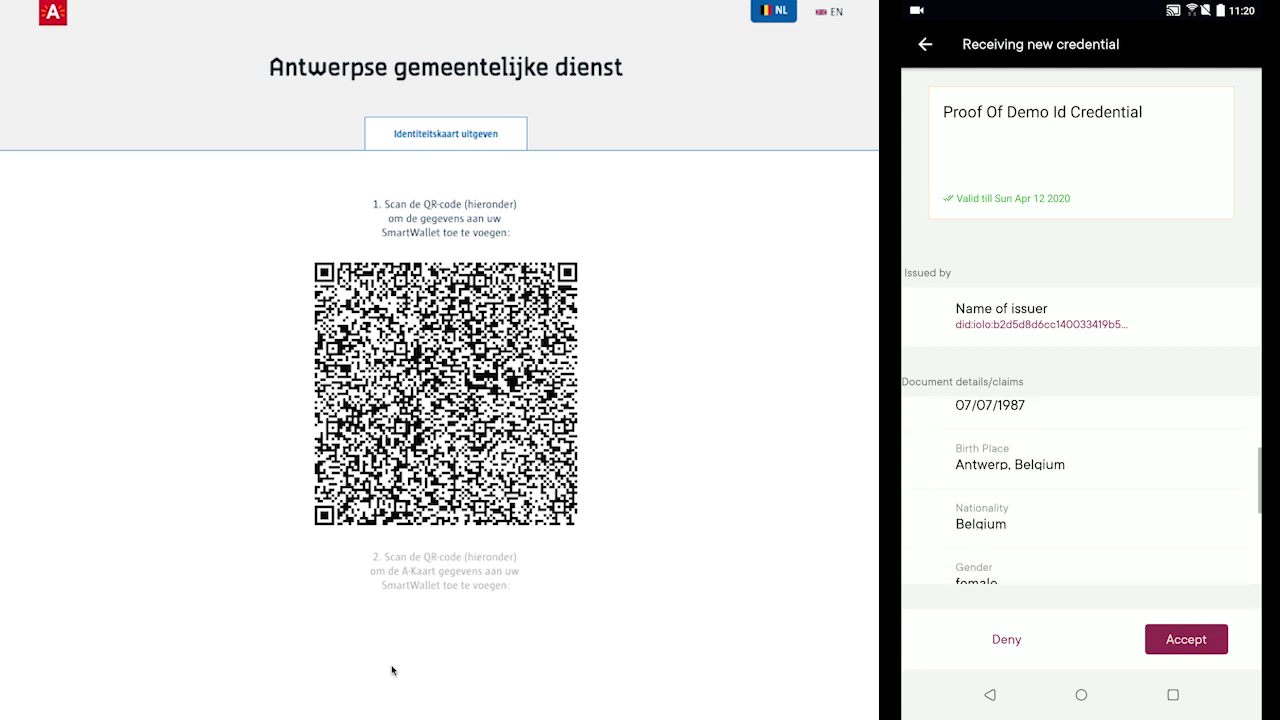
scroll(1080, 480, "down", 1)
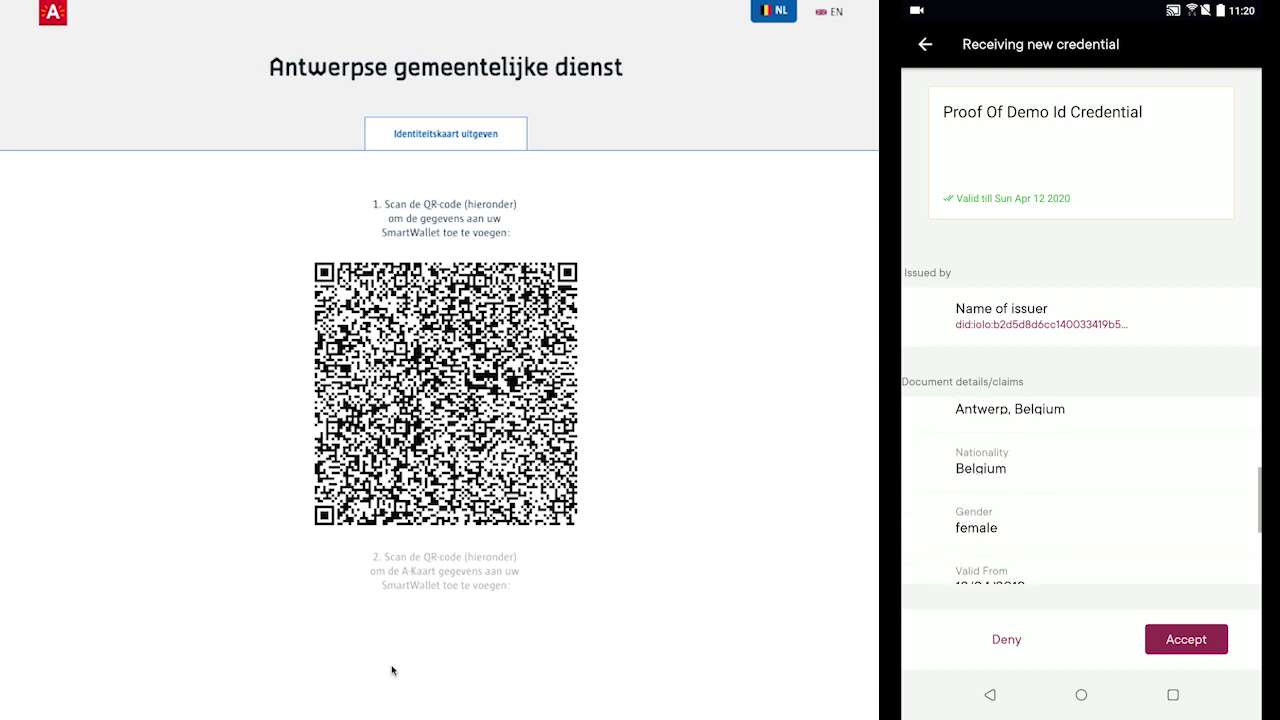
scroll(1080, 480, "down", 2)
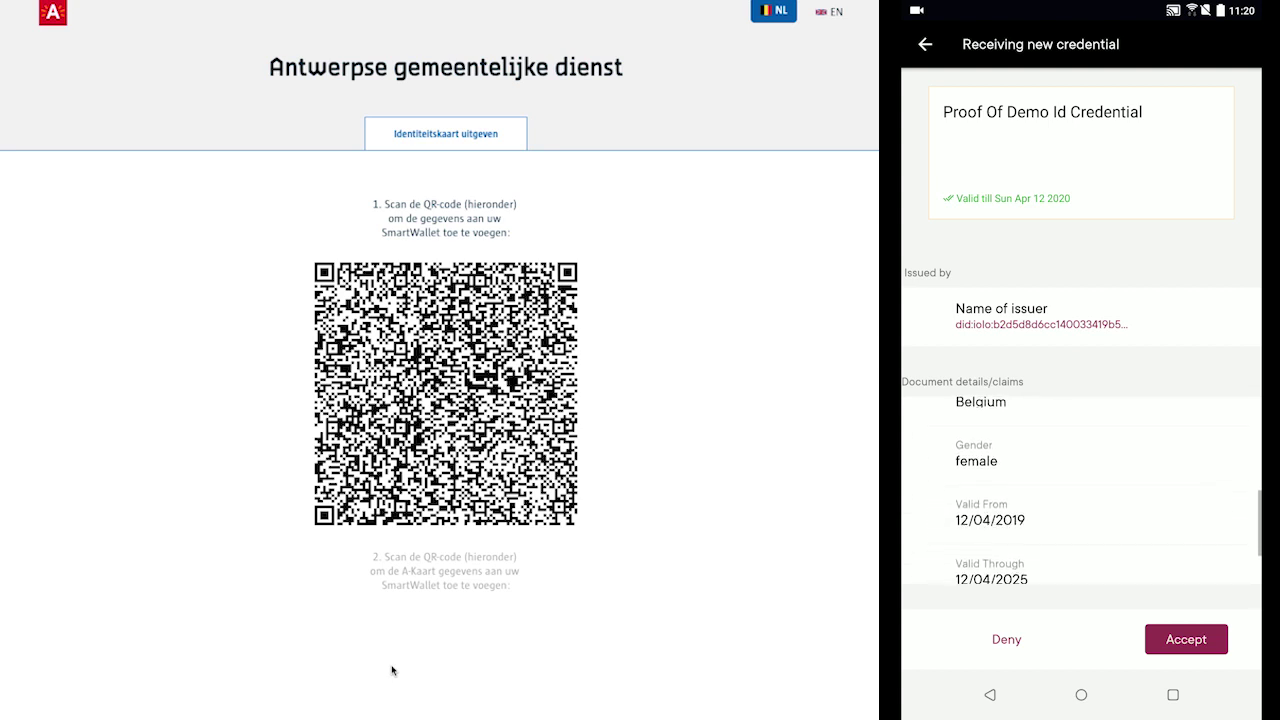
scroll(1080, 480, "down", 2)
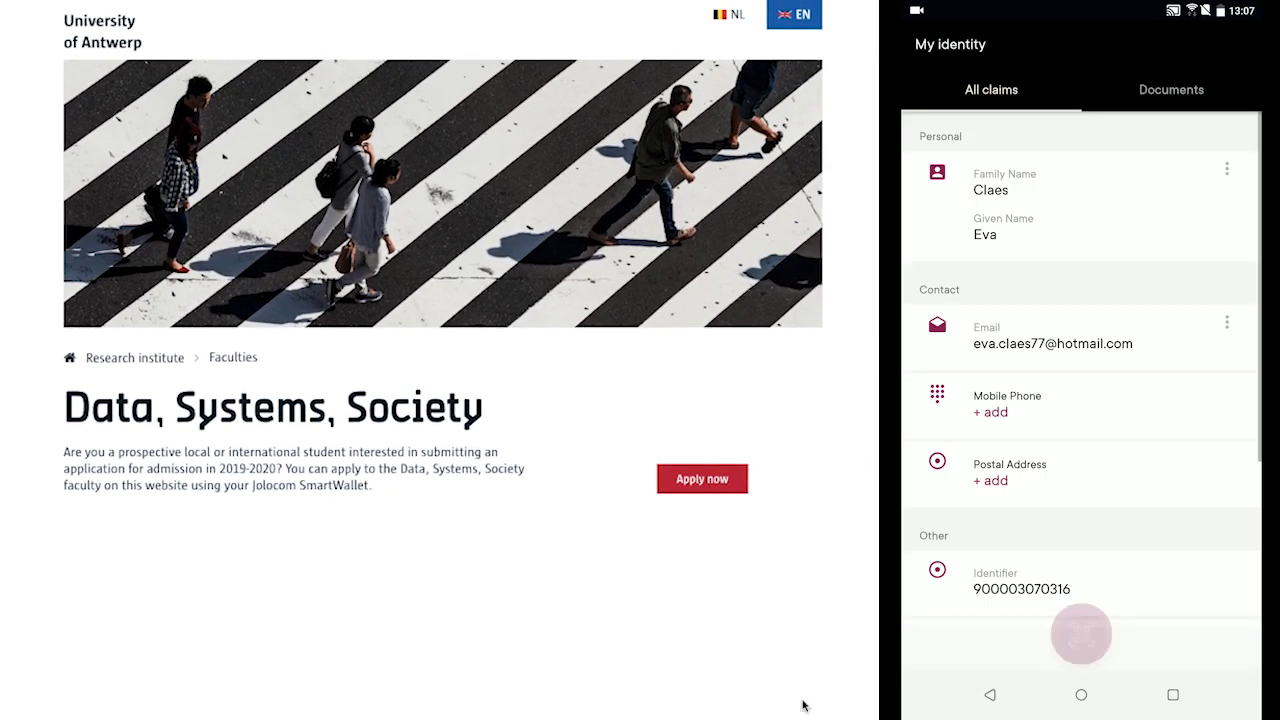
Apply to the Data, Systems, Society faculty and receive Proof Of Application in the wallet
left_click(723, 483)
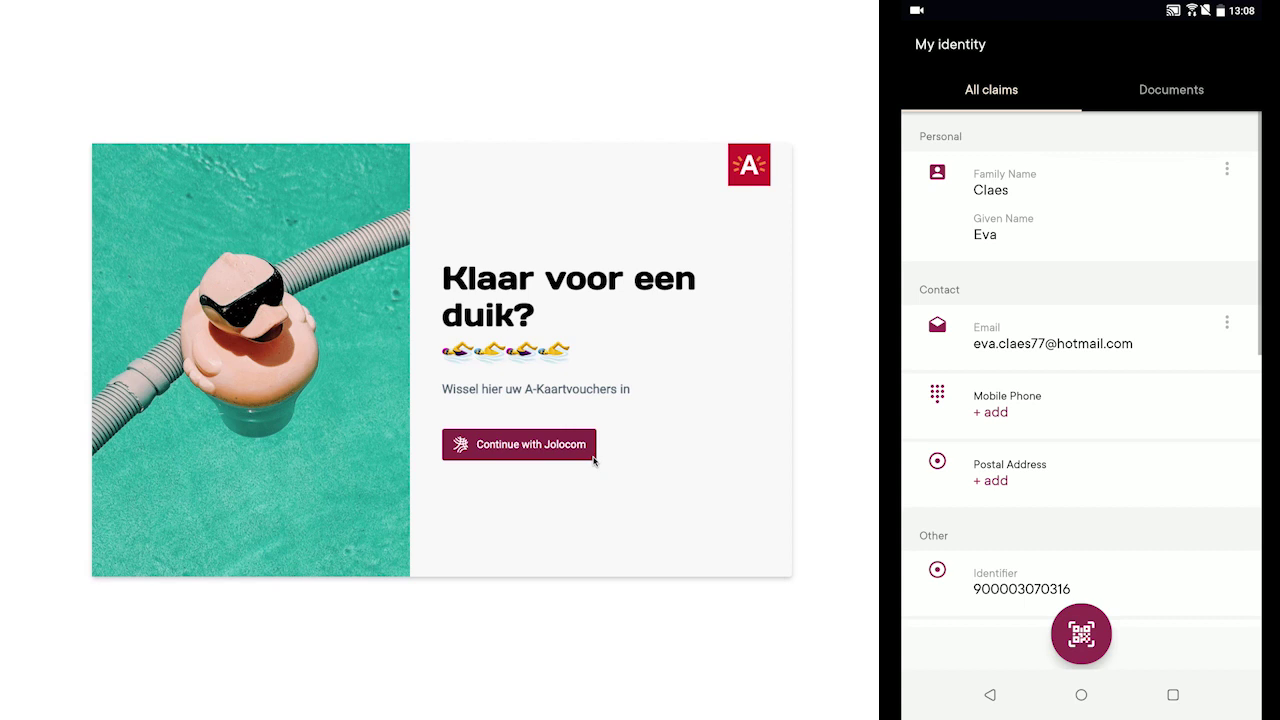
Sign in to the pool demo with Continue with Jolocom, sharing the A Kaart Credential
left_click(592, 457)
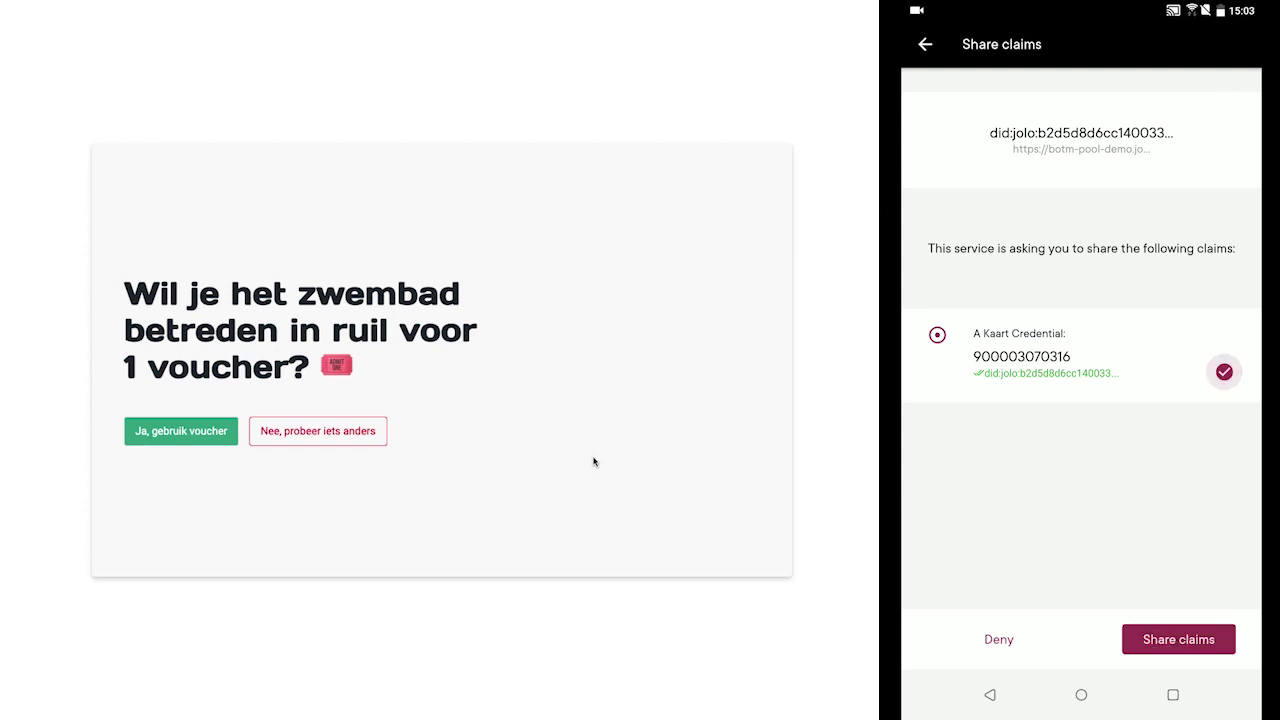
Confirm 'Ja, gebruik voucher' to spend one voucher on pool entry
left_click(234, 442)
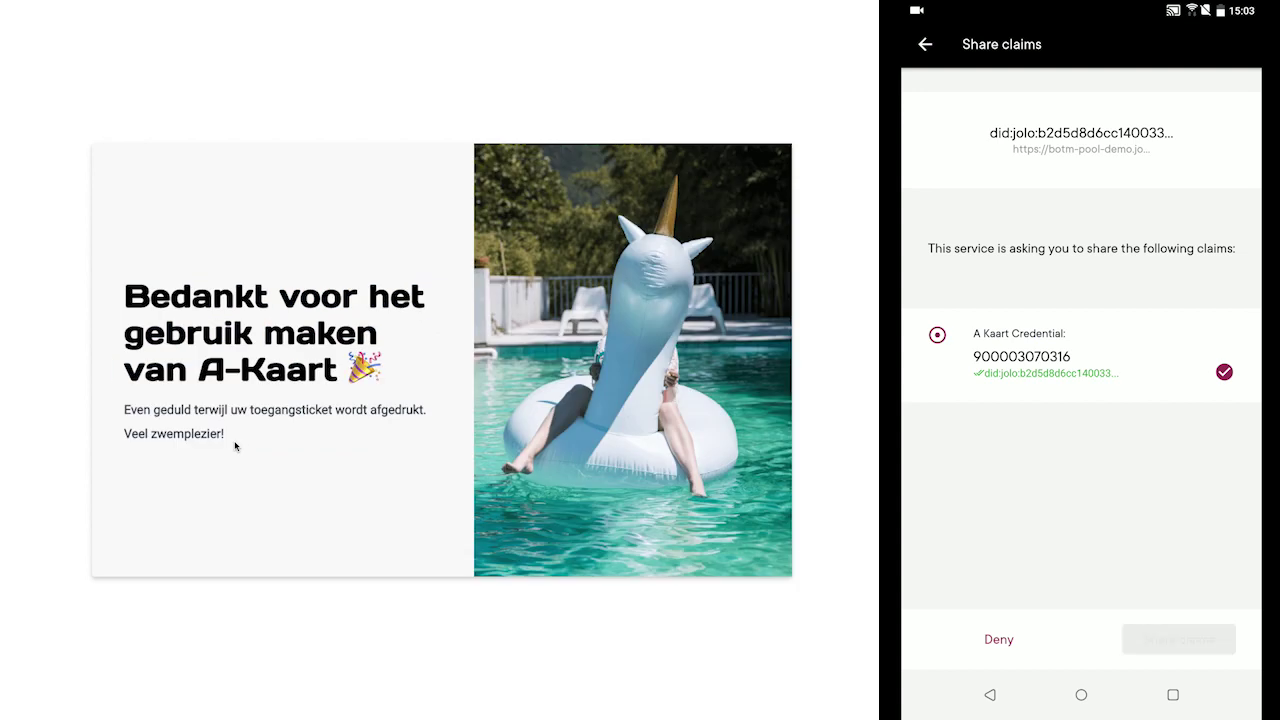